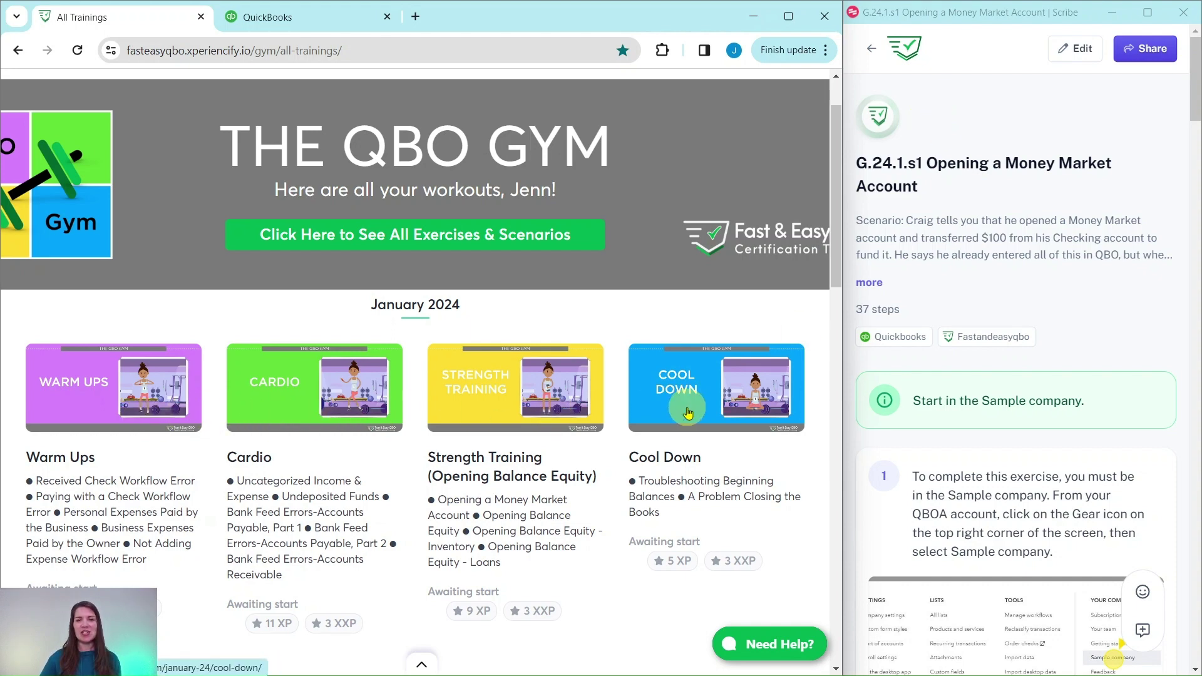
Step: Open the Strength Training workout and scroll down to the Hands On Practice G.24.1.s1 exercise
{"action": "left_click", "coordinate": [488, 416]}
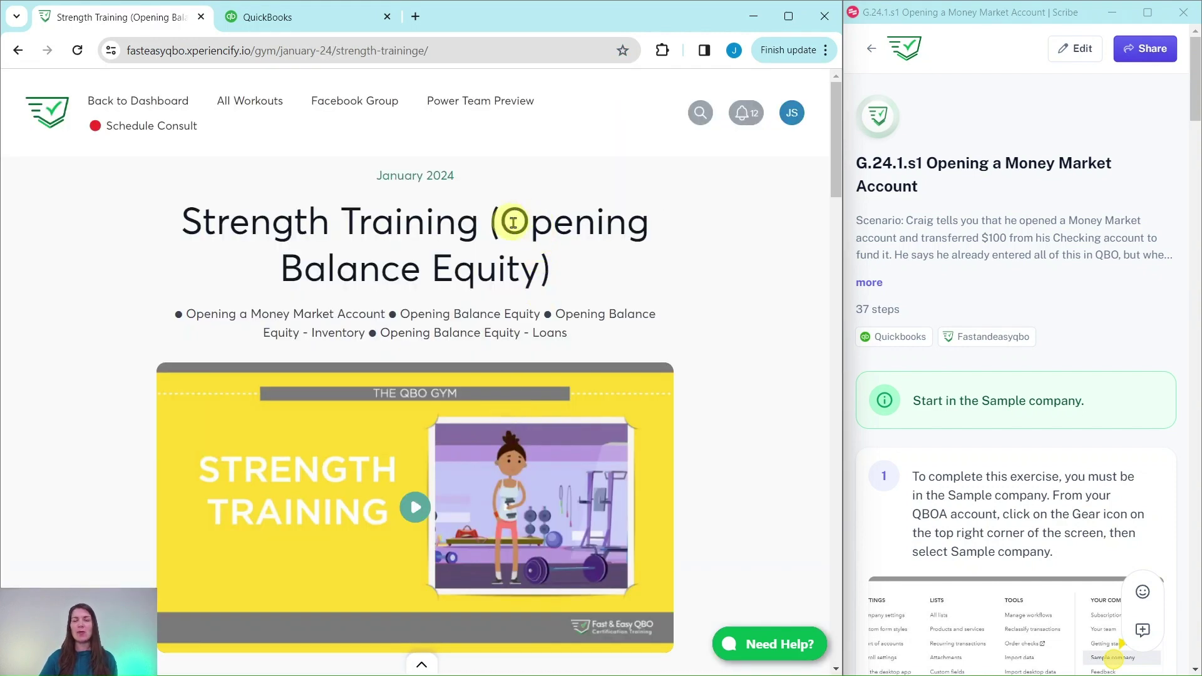
{"action": "scroll", "coordinate": [529, 269], "scroll_direction": "down", "scroll_amount": 1}
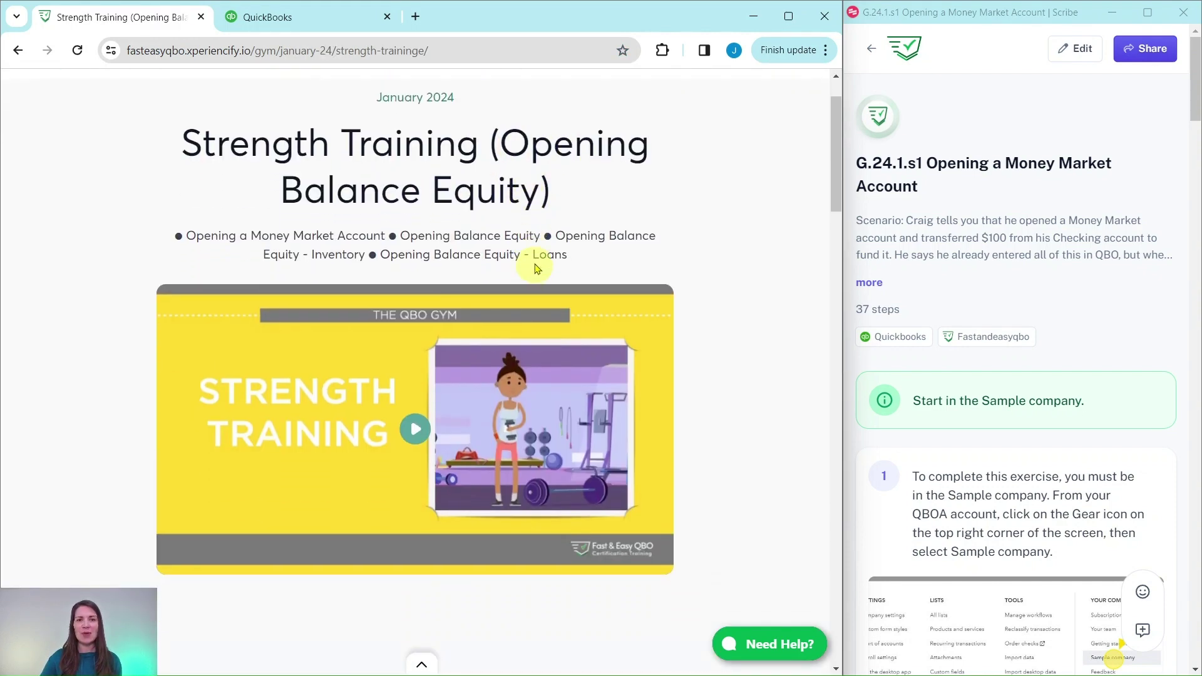
{"action": "scroll", "coordinate": [536, 268], "scroll_direction": "down", "scroll_amount": 1}
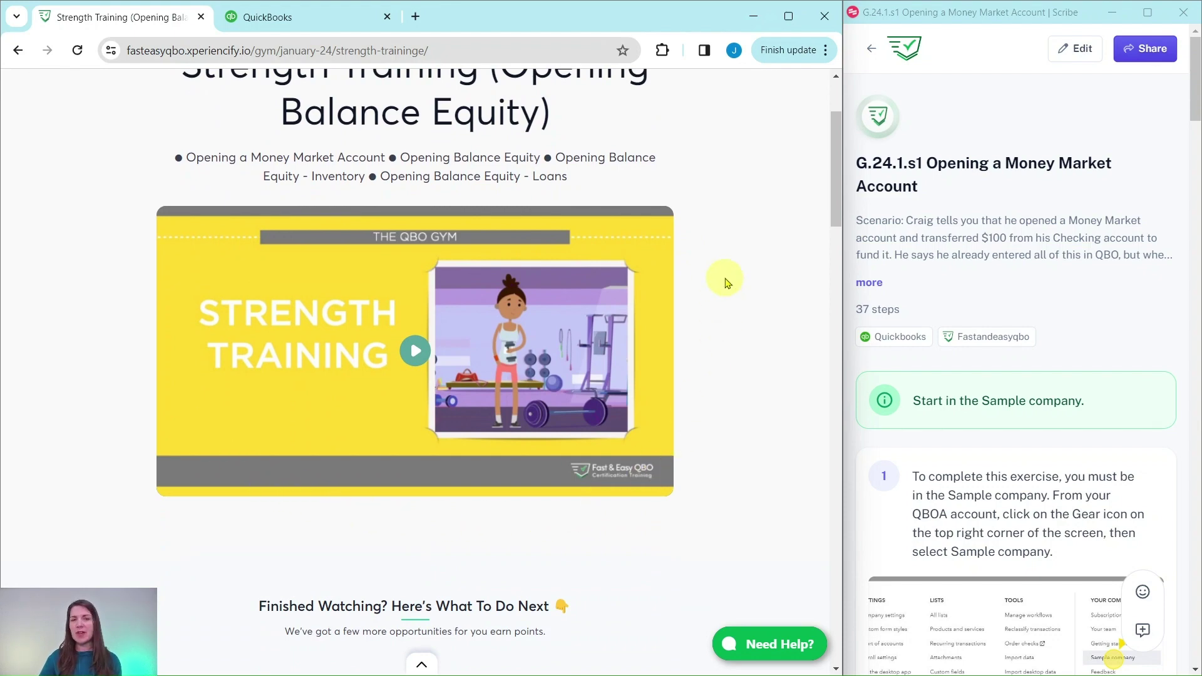
{"action": "scroll", "coordinate": [724, 283], "scroll_direction": "down", "scroll_amount": 5}
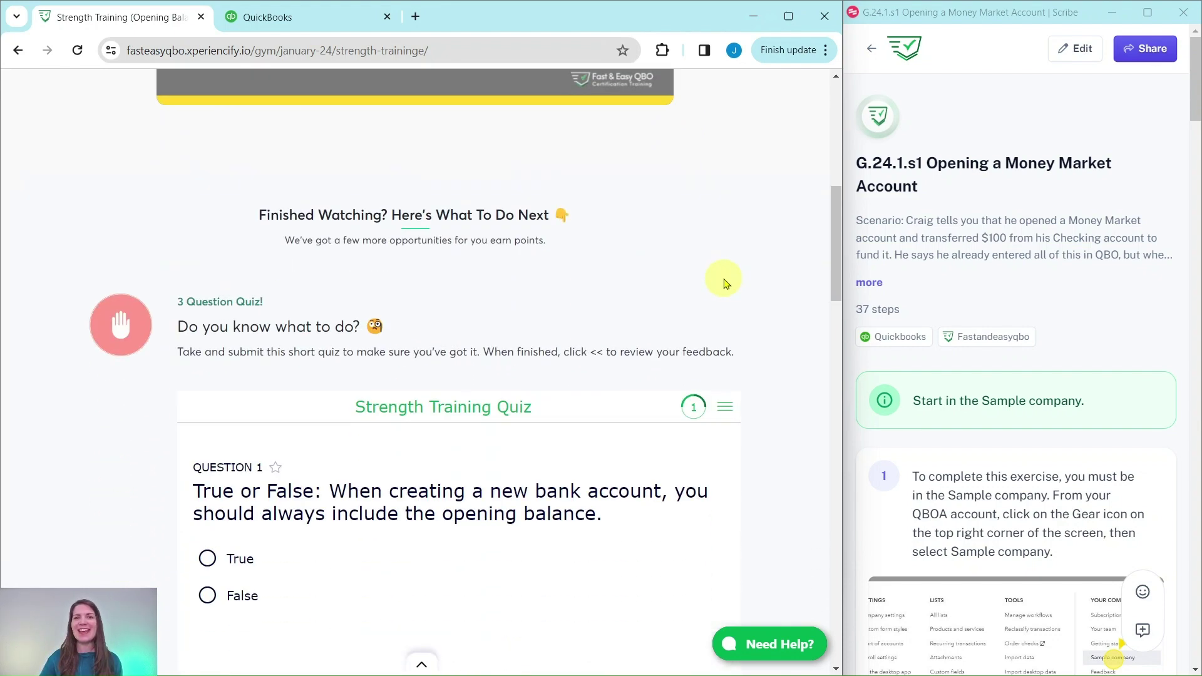
{"action": "scroll", "coordinate": [724, 282], "scroll_direction": "down", "scroll_amount": 4}
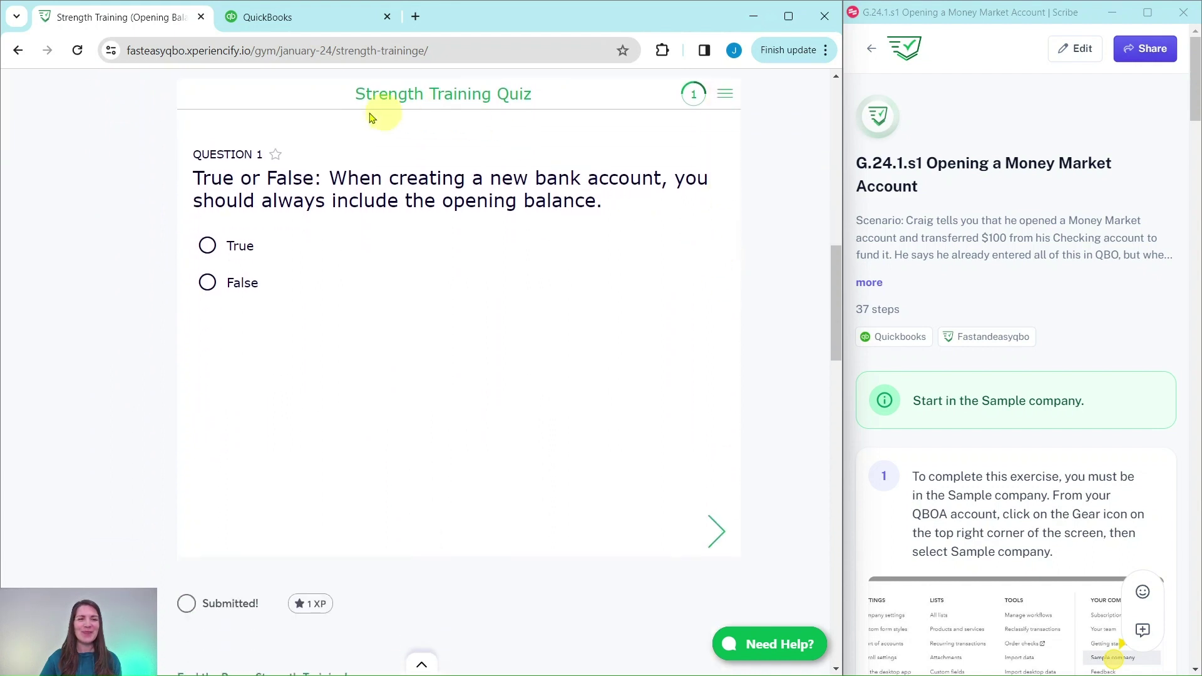
{"action": "scroll", "coordinate": [774, 246], "scroll_direction": "down", "scroll_amount": 4}
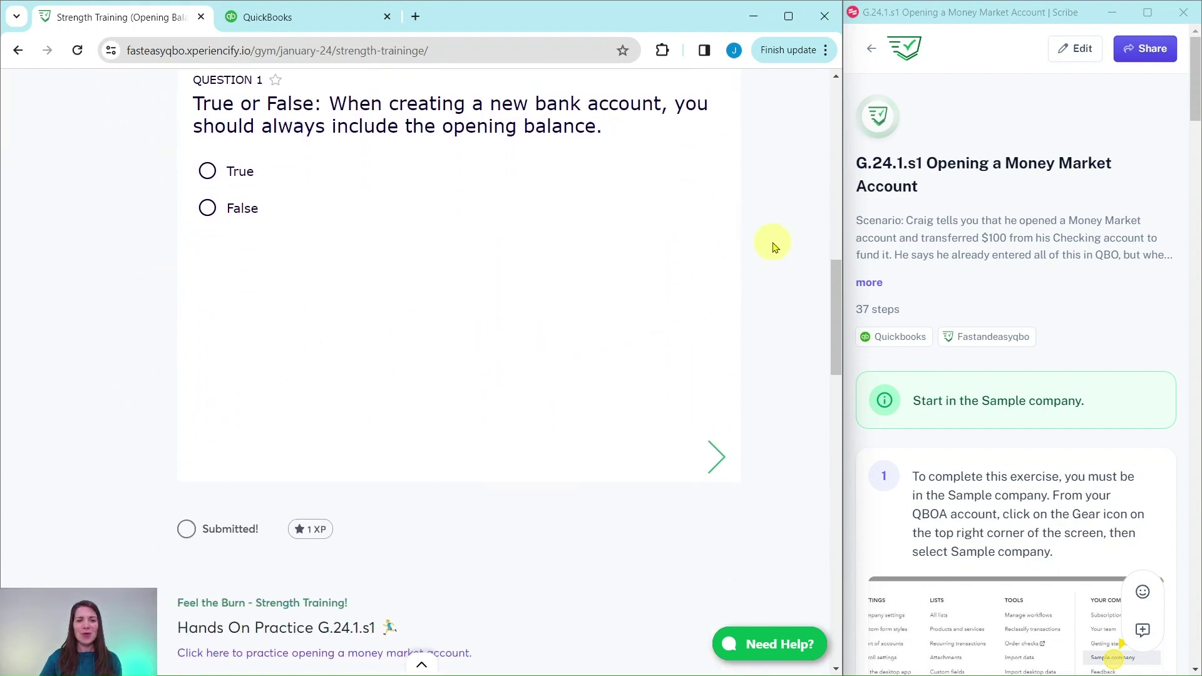
{"action": "scroll", "coordinate": [774, 246], "scroll_direction": "down", "scroll_amount": 5}
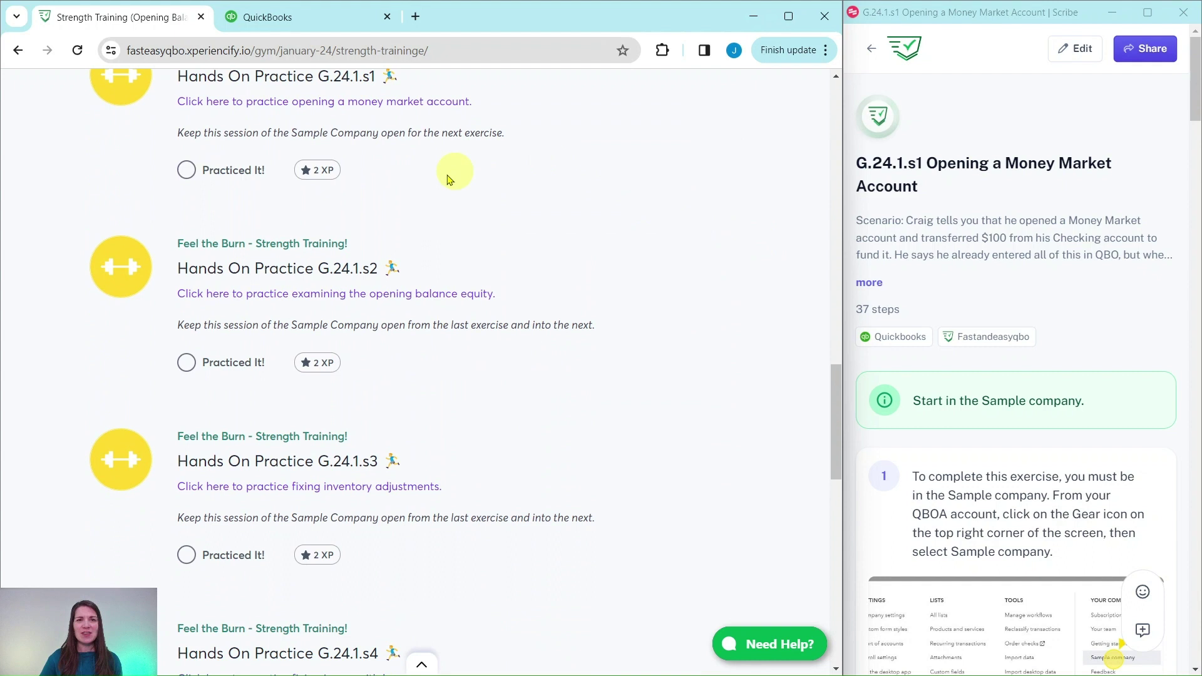
{"action": "scroll", "coordinate": [514, 327], "scroll_direction": "down", "scroll_amount": 7}
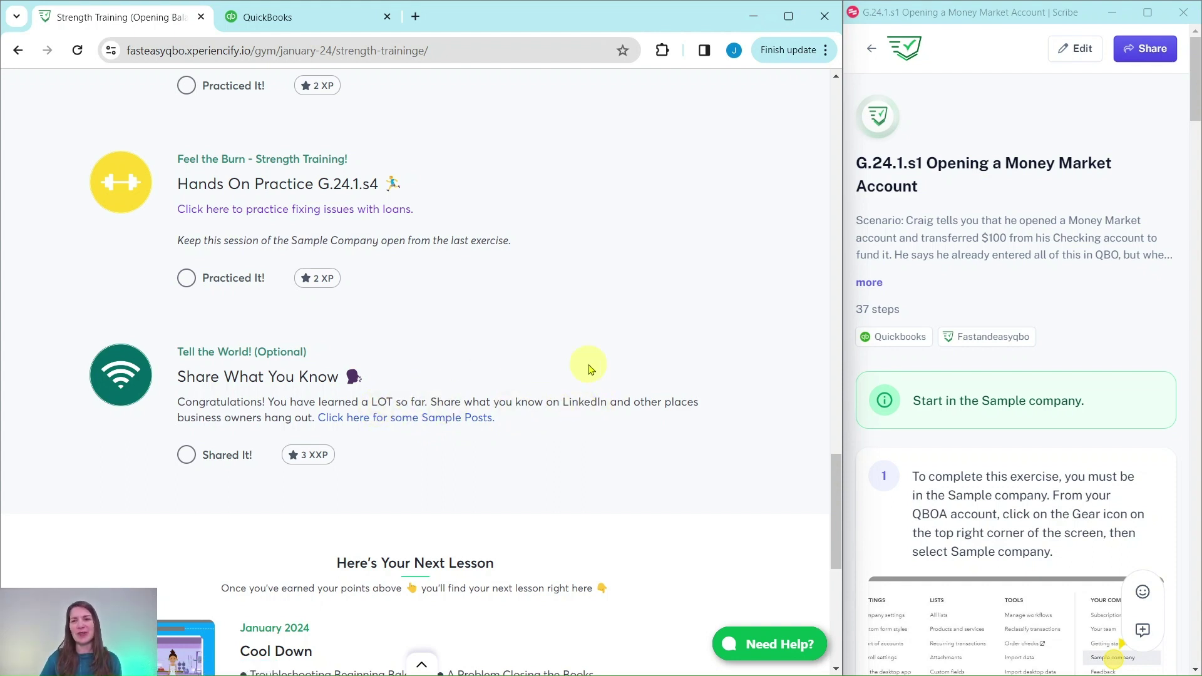
{"action": "scroll", "coordinate": [590, 365], "scroll_direction": "up", "scroll_amount": 10}
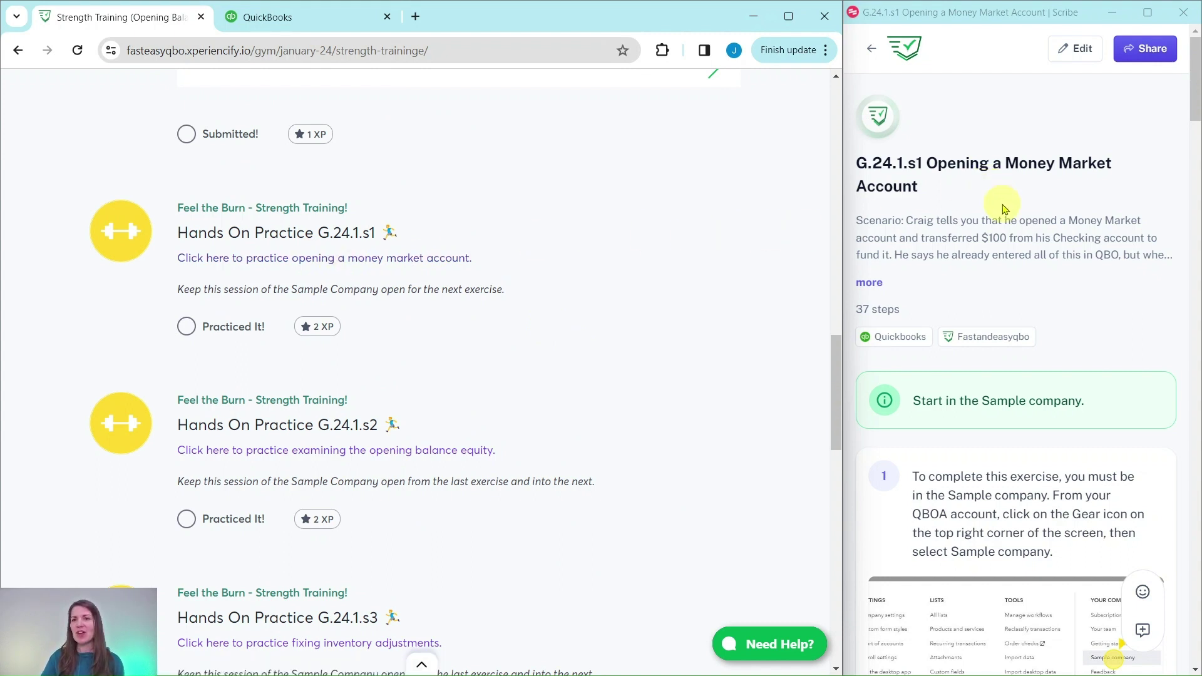
Step: Expand the full Money Market scenario in Scribe, then switch to the QuickBooks Sample Company tab
{"action": "left_click", "coordinate": [869, 283]}
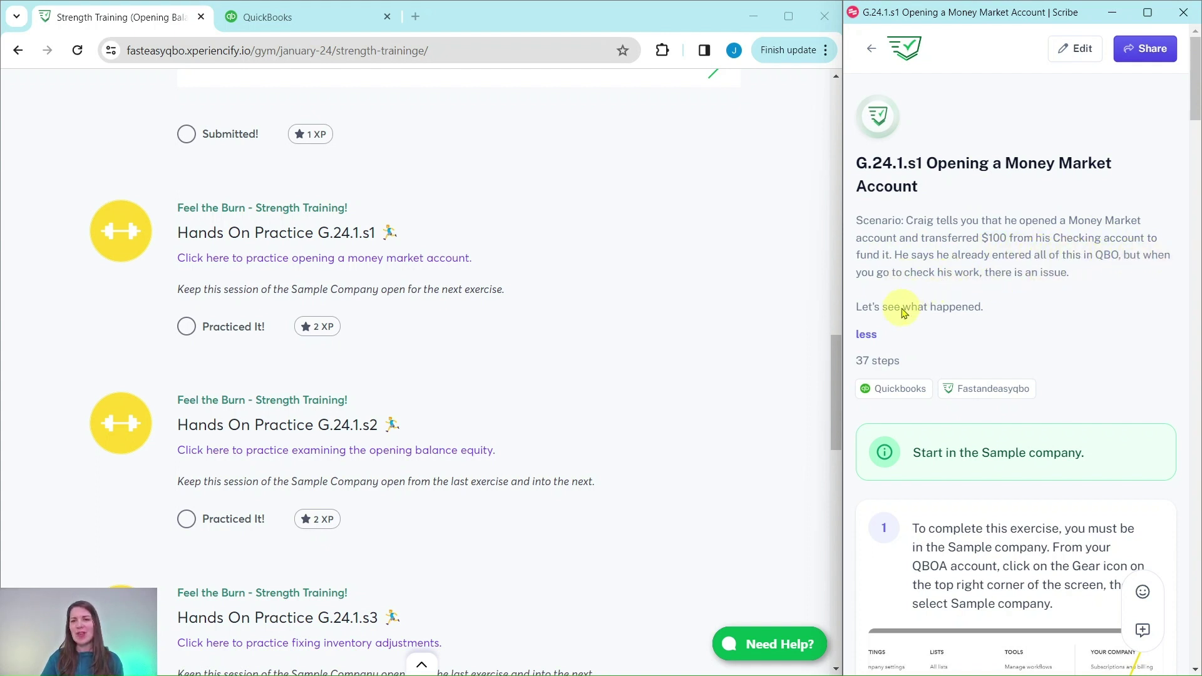
{"action": "scroll", "coordinate": [958, 295], "scroll_direction": "down", "scroll_amount": 3}
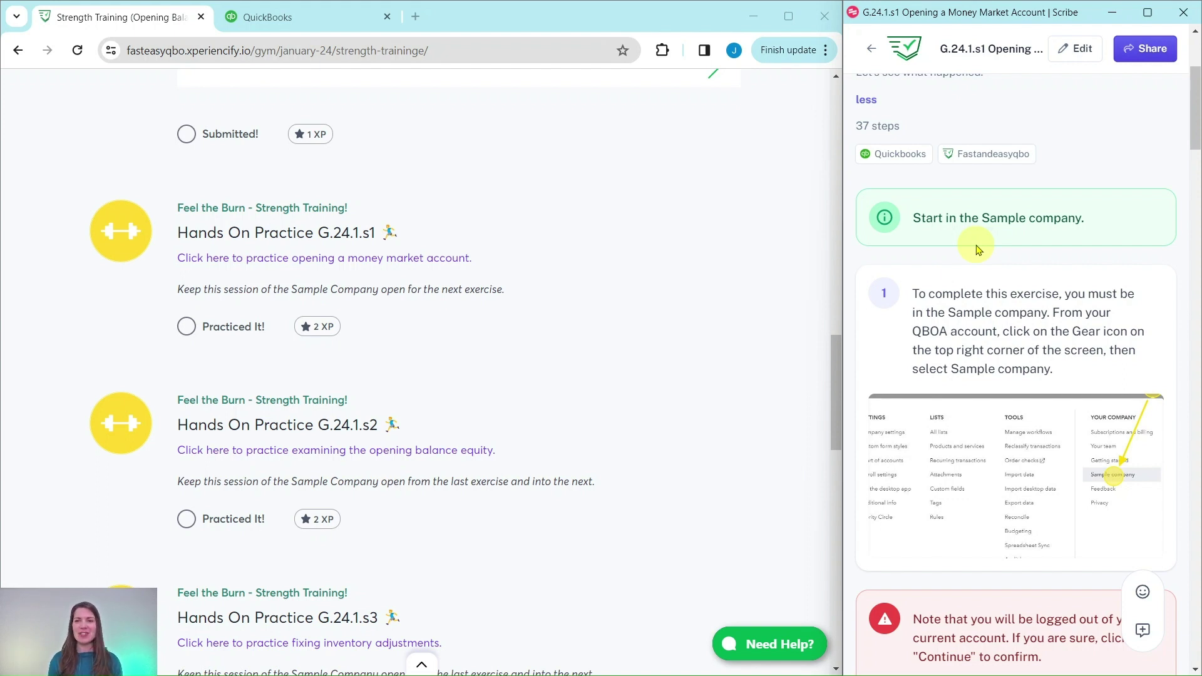
{"action": "left_click", "coordinate": [284, 16]}
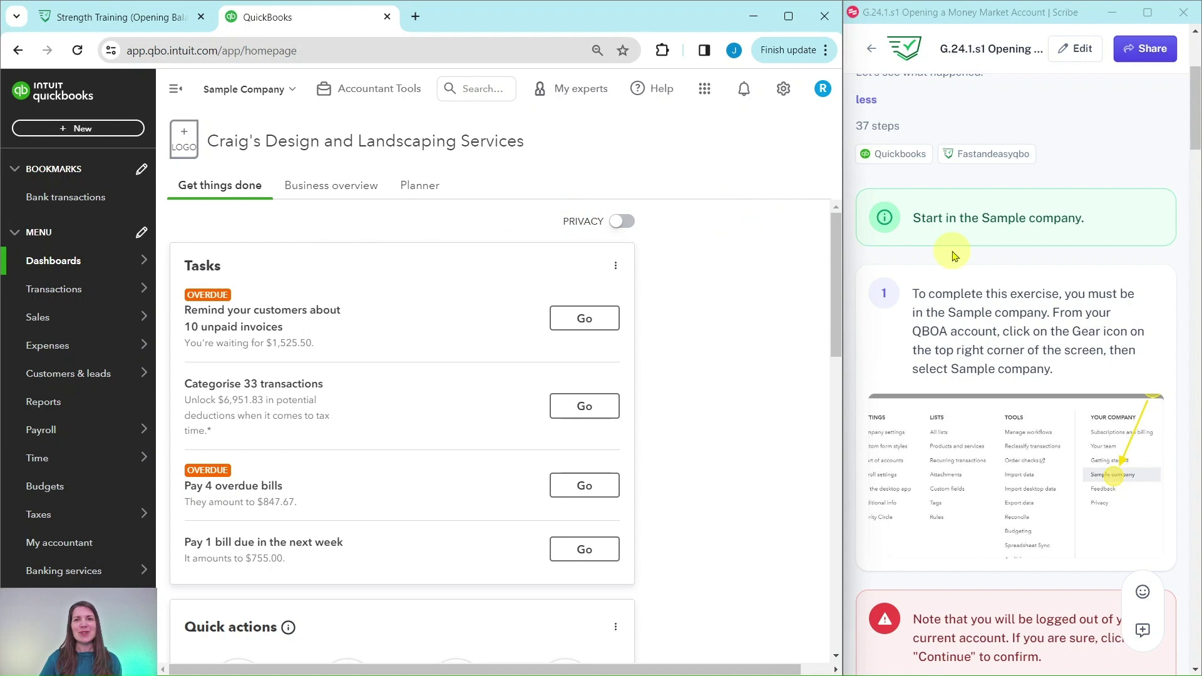
{"action": "scroll", "coordinate": [978, 271], "scroll_direction": "down", "scroll_amount": 10}
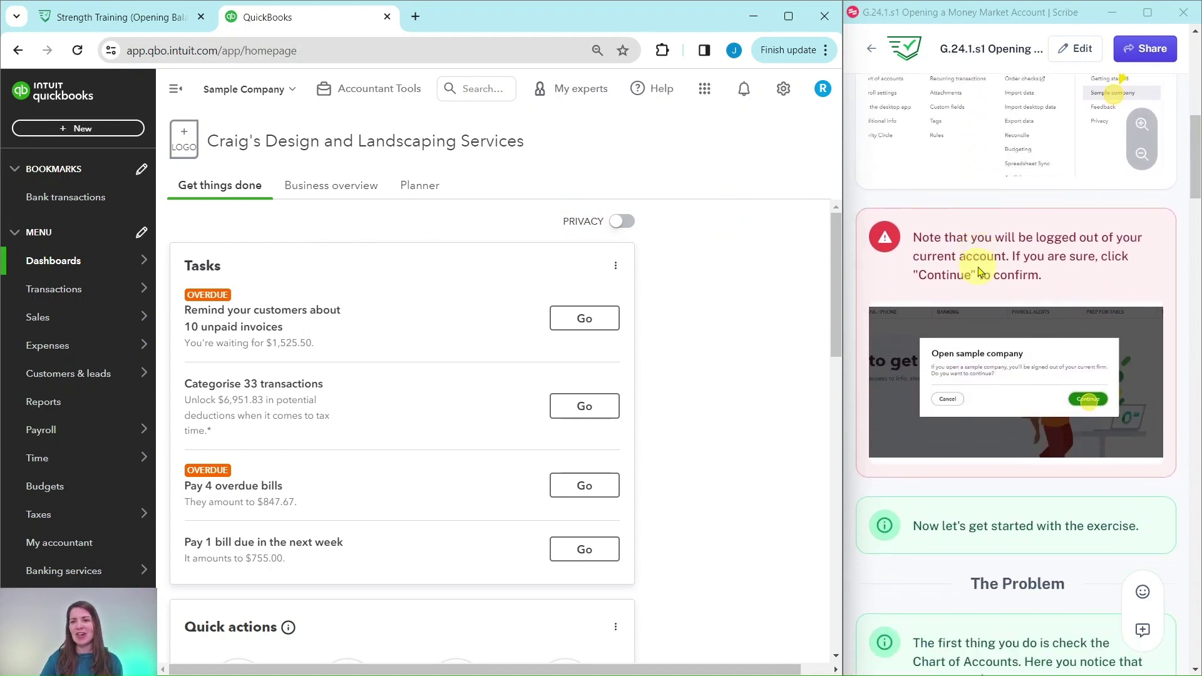
{"action": "scroll", "coordinate": [979, 271], "scroll_direction": "down", "scroll_amount": 4}
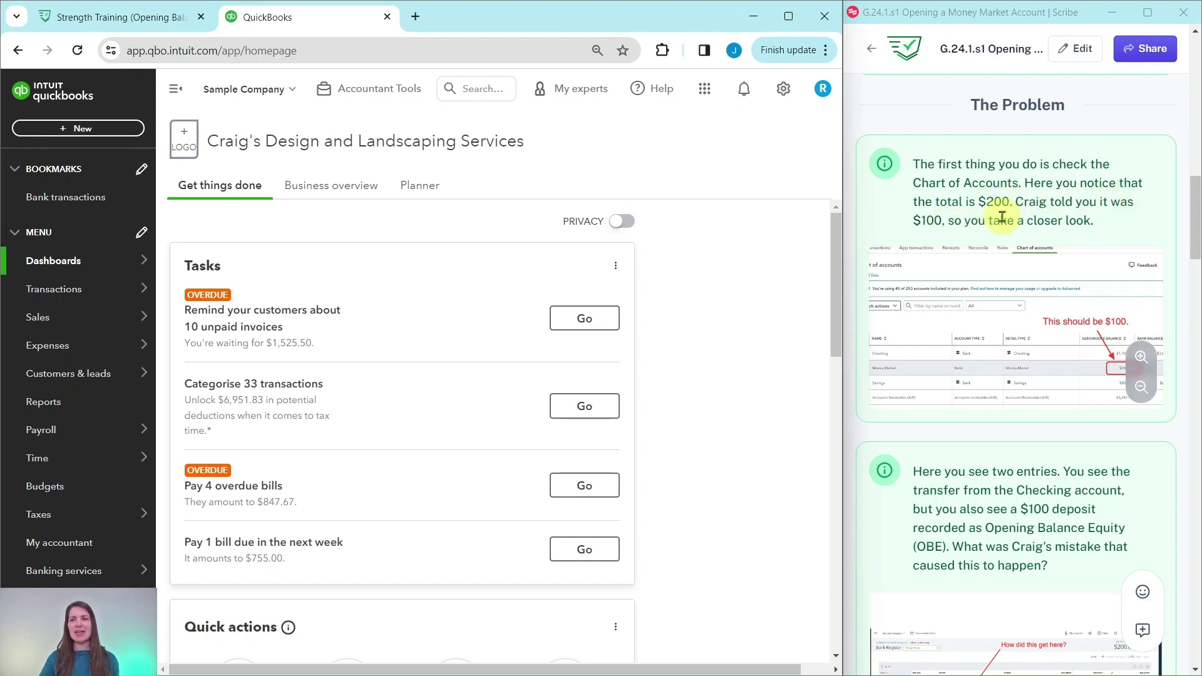
{"action": "scroll", "coordinate": [1005, 213], "scroll_direction": "down", "scroll_amount": 5}
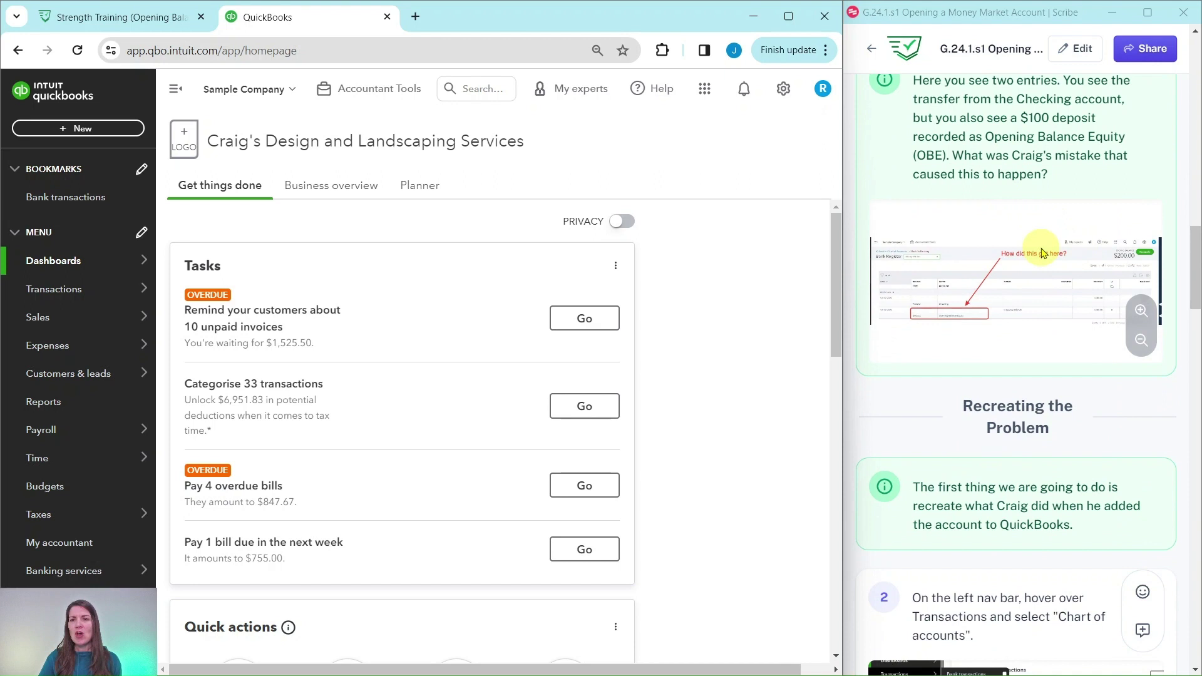
{"action": "scroll", "coordinate": [1027, 238], "scroll_direction": "up", "scroll_amount": 1}
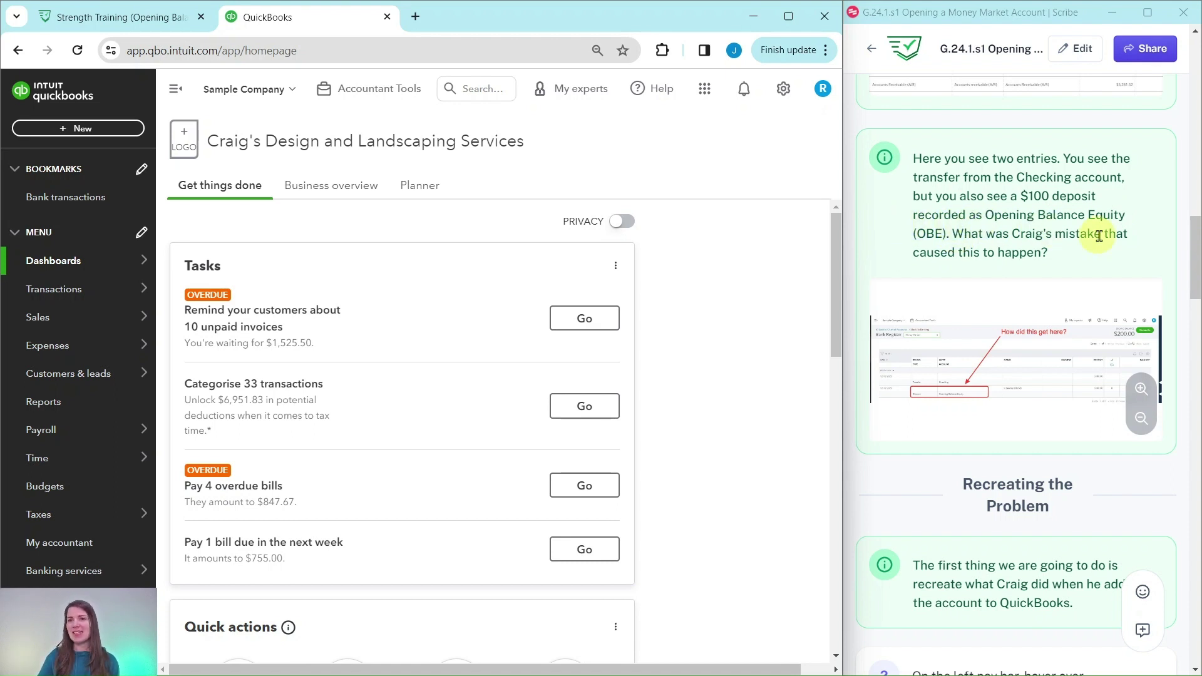
{"action": "scroll", "coordinate": [989, 256], "scroll_direction": "down", "scroll_amount": 6}
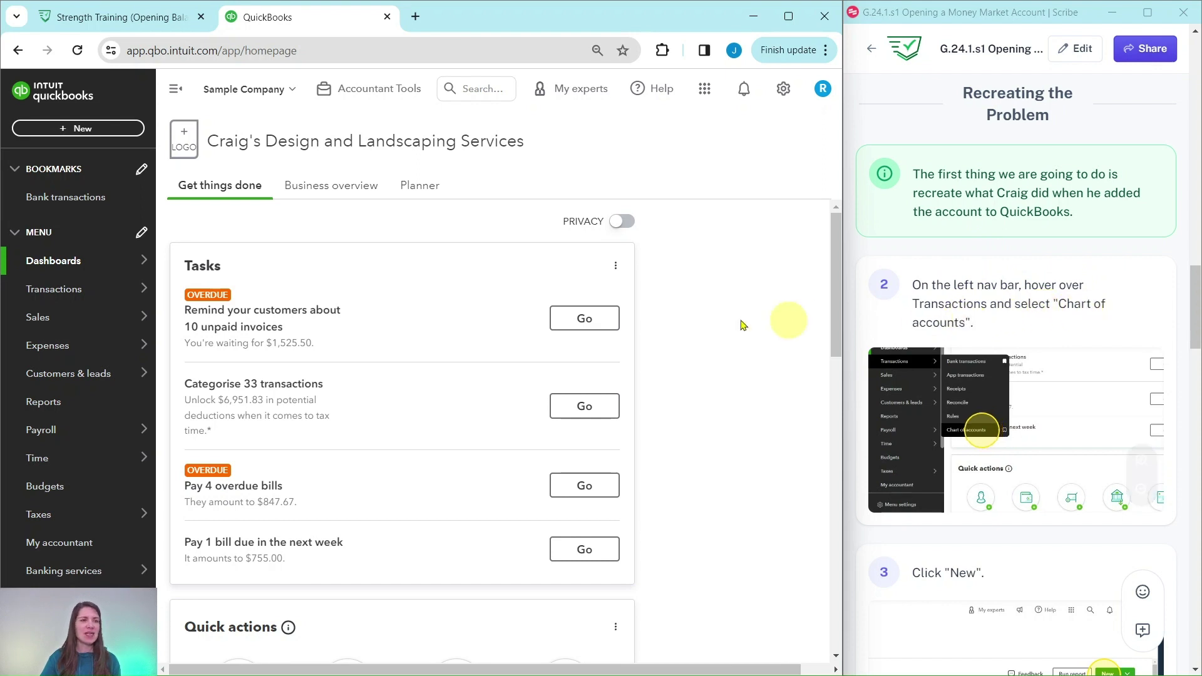
Step: From the Chart of accounts, start a new account of type Banks
{"action": "mouse_move", "coordinate": [40, 294]}
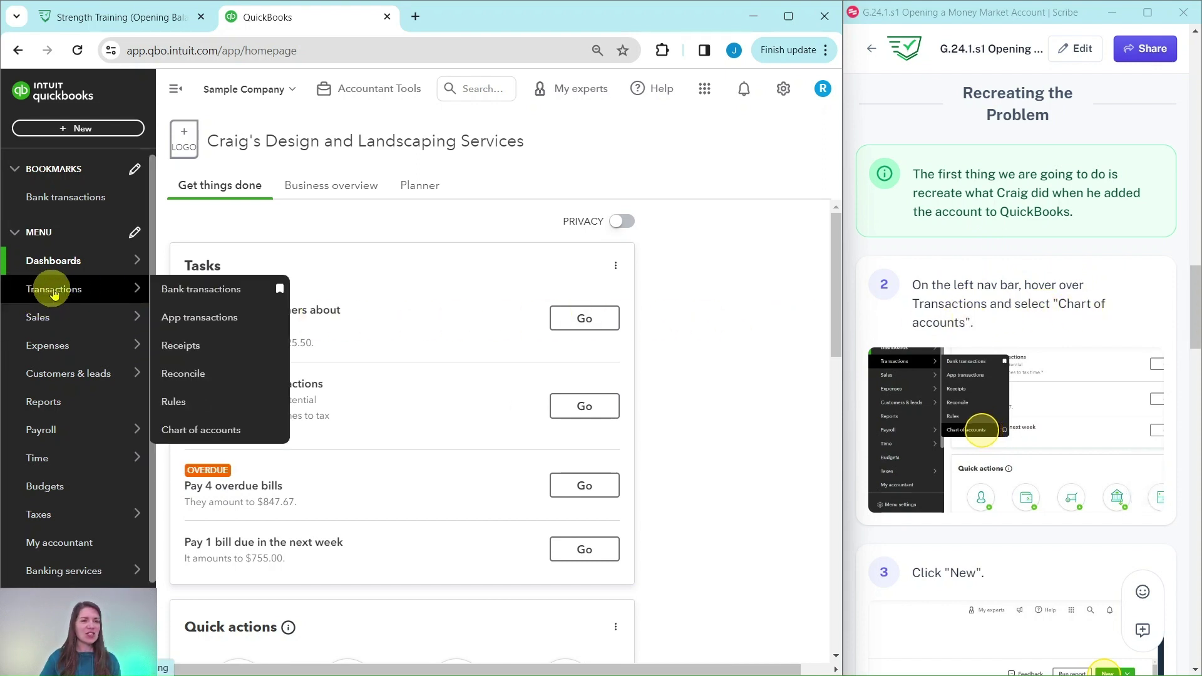
{"action": "left_click", "coordinate": [204, 430]}
{"action": "scroll", "coordinate": [1006, 303], "scroll_direction": "down", "scroll_amount": 7}
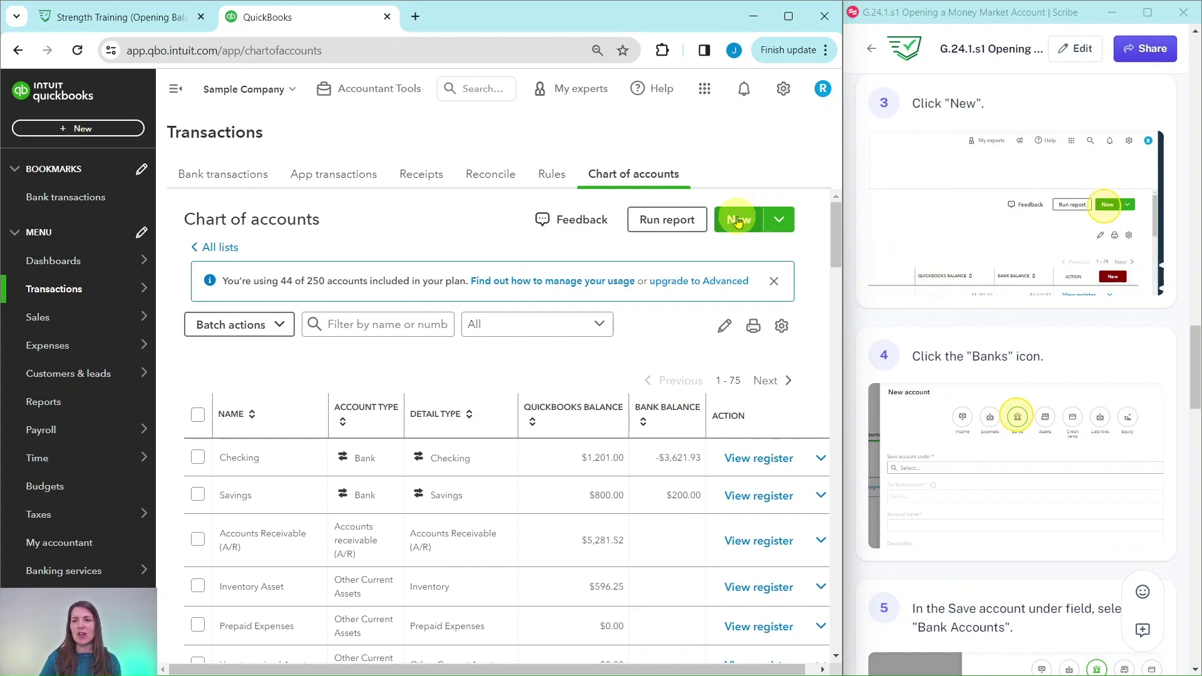
{"action": "left_click", "coordinate": [739, 216]}
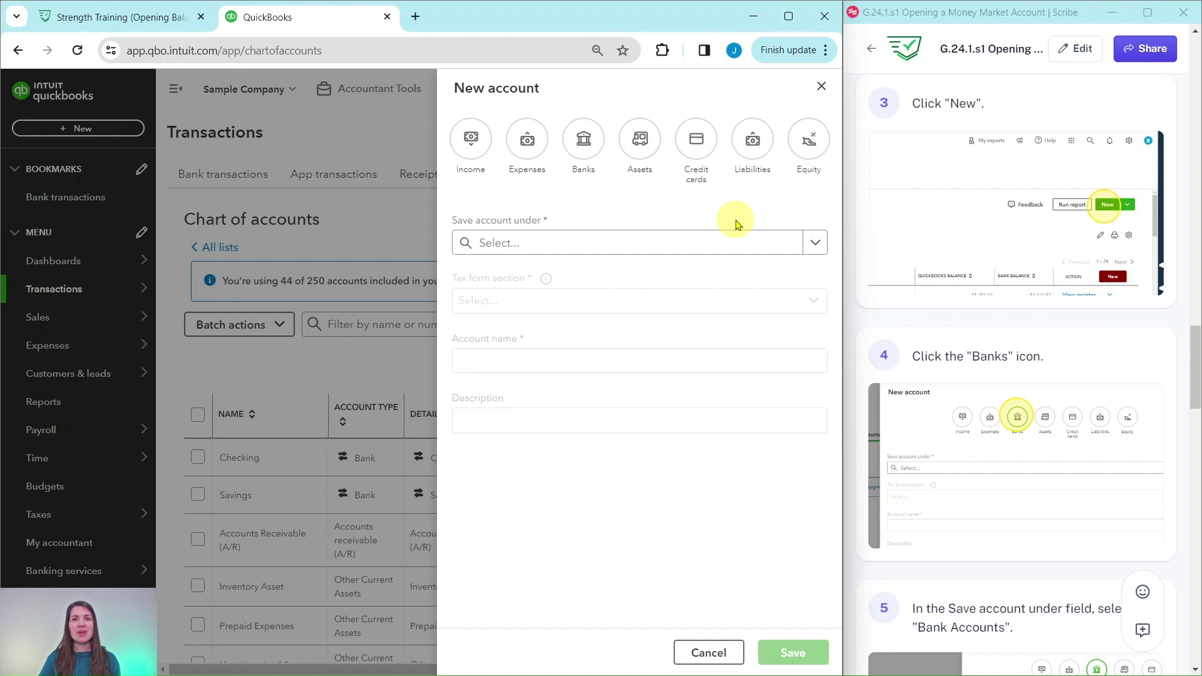
{"action": "left_click", "coordinate": [584, 140]}
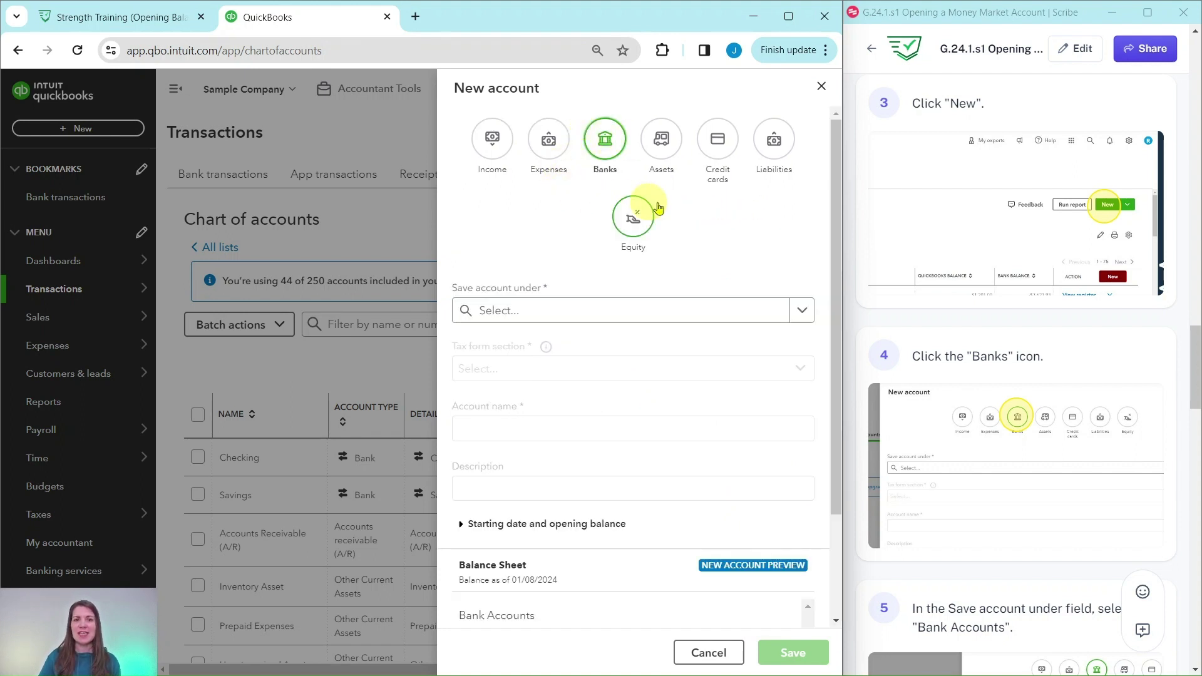
{"action": "scroll", "coordinate": [931, 224], "scroll_direction": "down", "scroll_amount": 7}
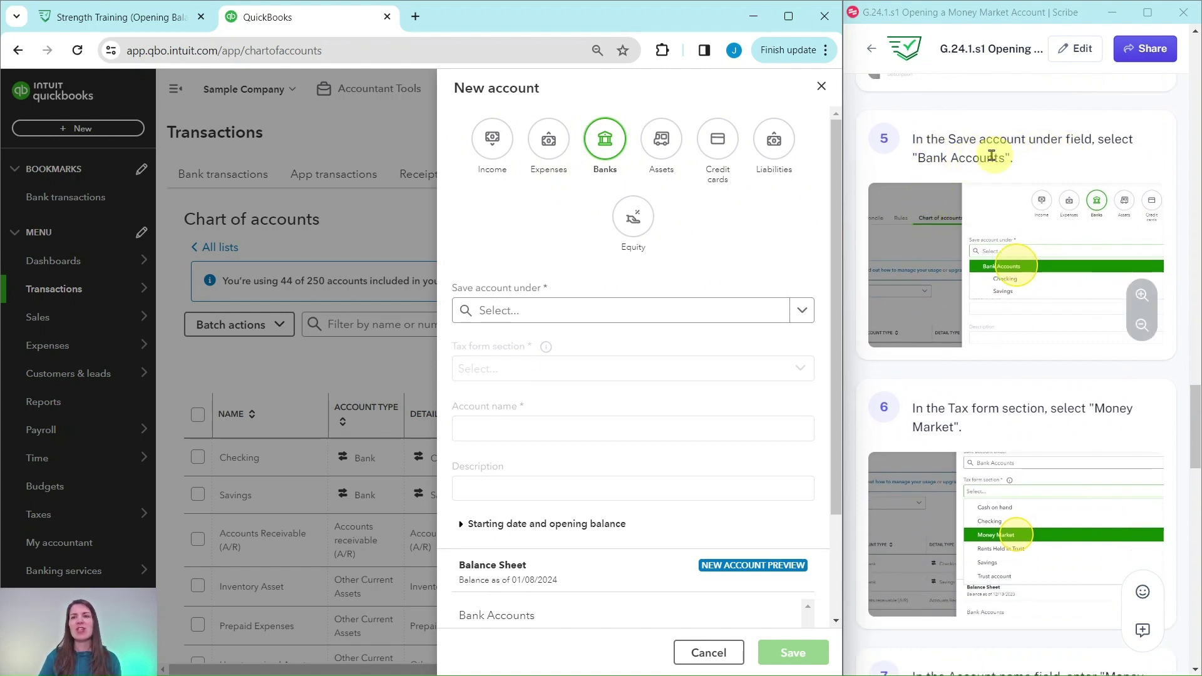
Step: Place the account under Bank Accounts, set tax form section Money Market, and name it Money Market
{"action": "left_click", "coordinate": [802, 311]}
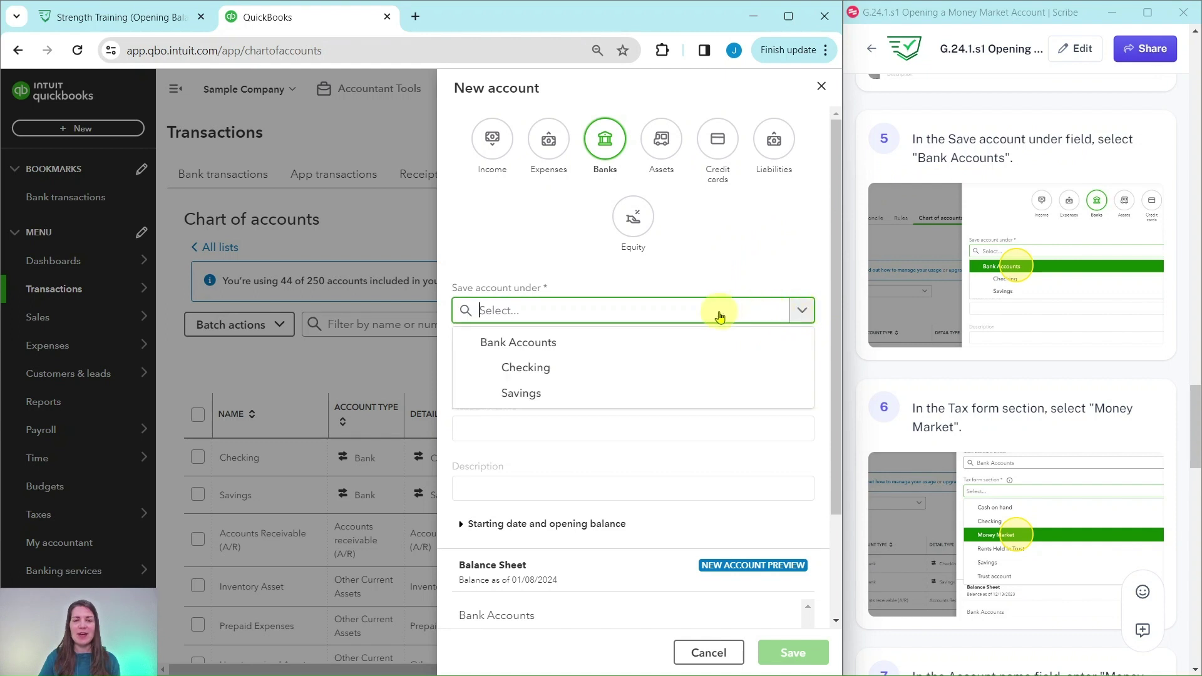
{"action": "left_click", "coordinate": [503, 347]}
{"action": "scroll", "coordinate": [1007, 342], "scroll_direction": "down", "scroll_amount": 2}
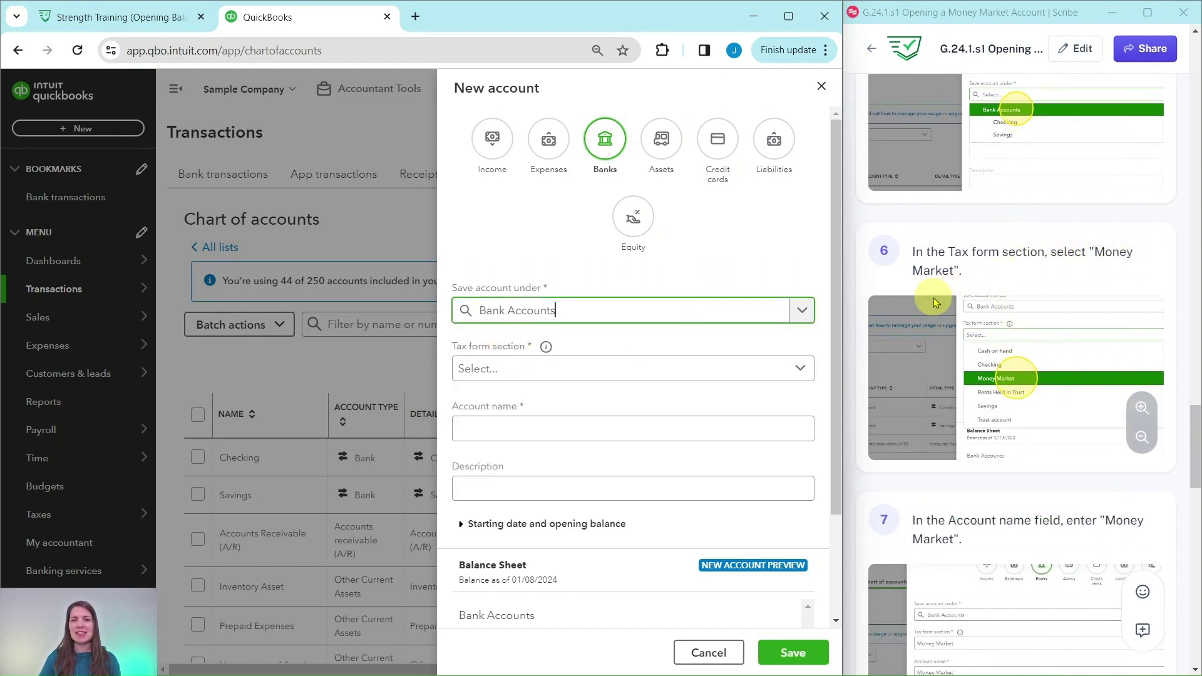
{"action": "left_click", "coordinate": [802, 369]}
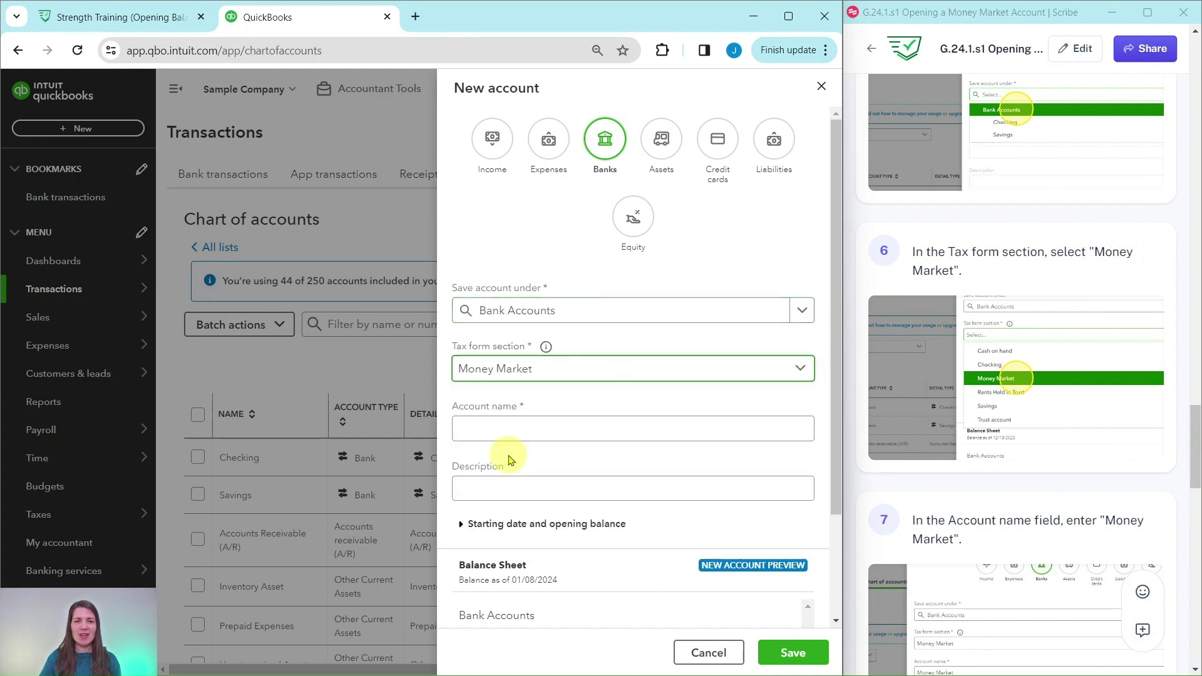
{"action": "scroll", "coordinate": [939, 391], "scroll_direction": "down", "scroll_amount": 5}
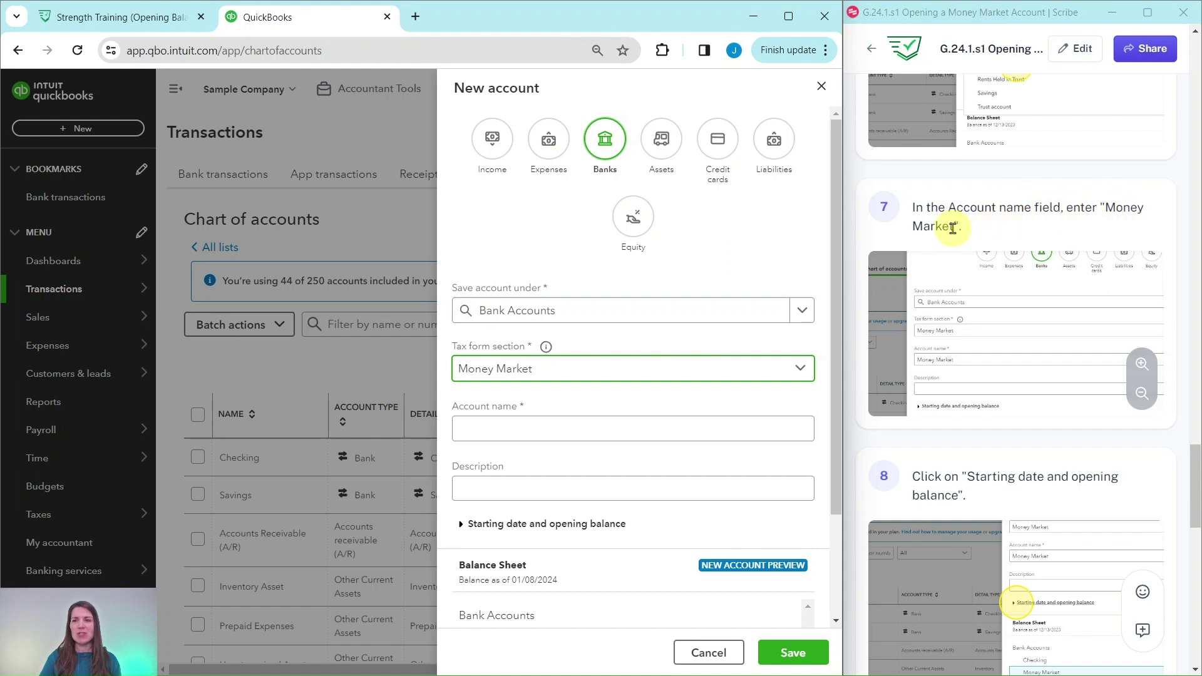
{"action": "left_click", "coordinate": [523, 431]}
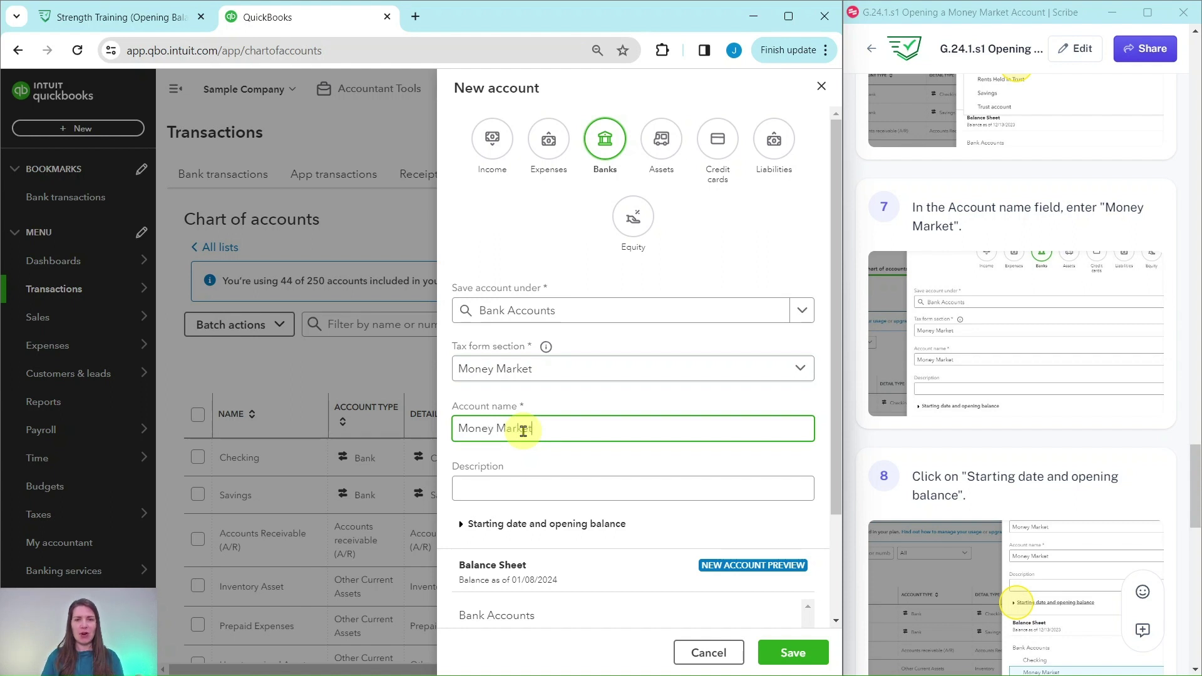
Step: Set the account's starting date to Today with a 100 opening balance
{"action": "scroll", "coordinate": [1064, 410], "scroll_direction": "down", "scroll_amount": 3}
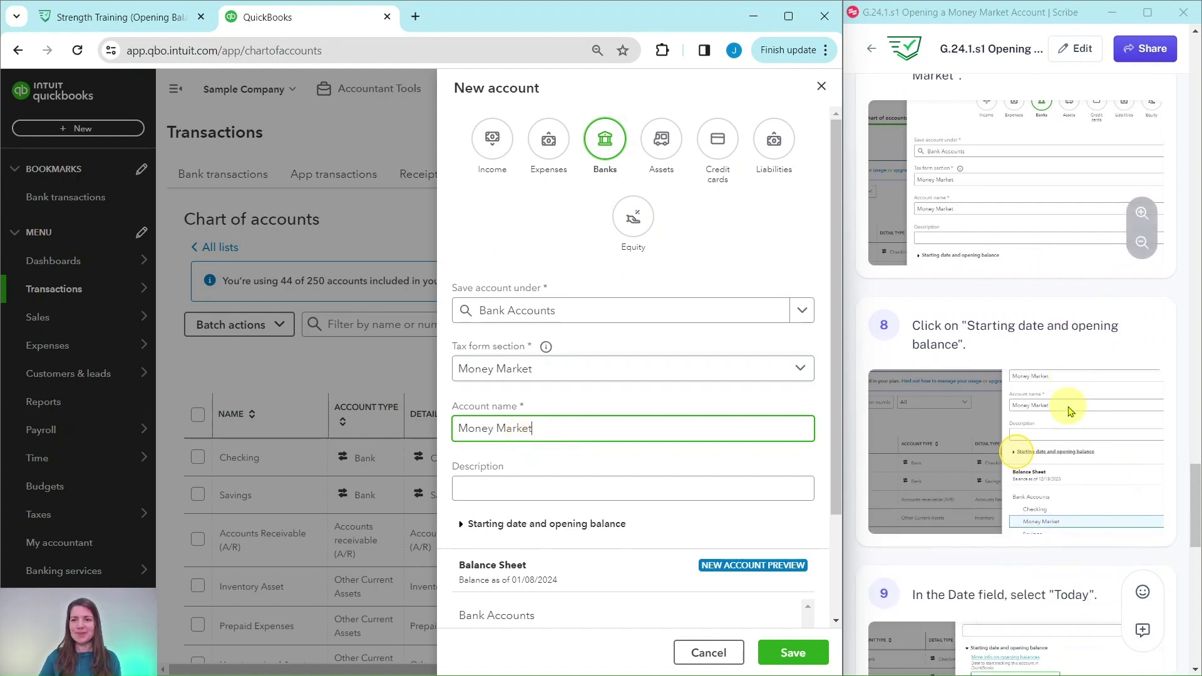
{"action": "scroll", "coordinate": [1070, 411], "scroll_direction": "down", "scroll_amount": 3}
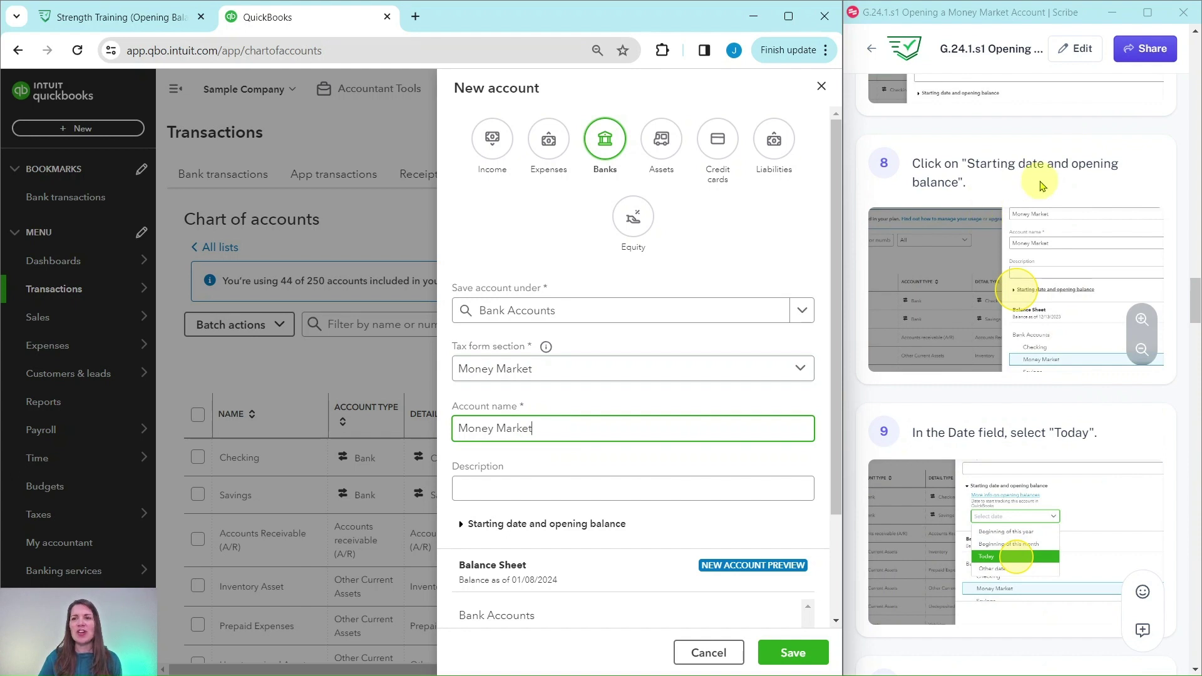
{"action": "scroll", "coordinate": [624, 344], "scroll_direction": "down", "scroll_amount": 1}
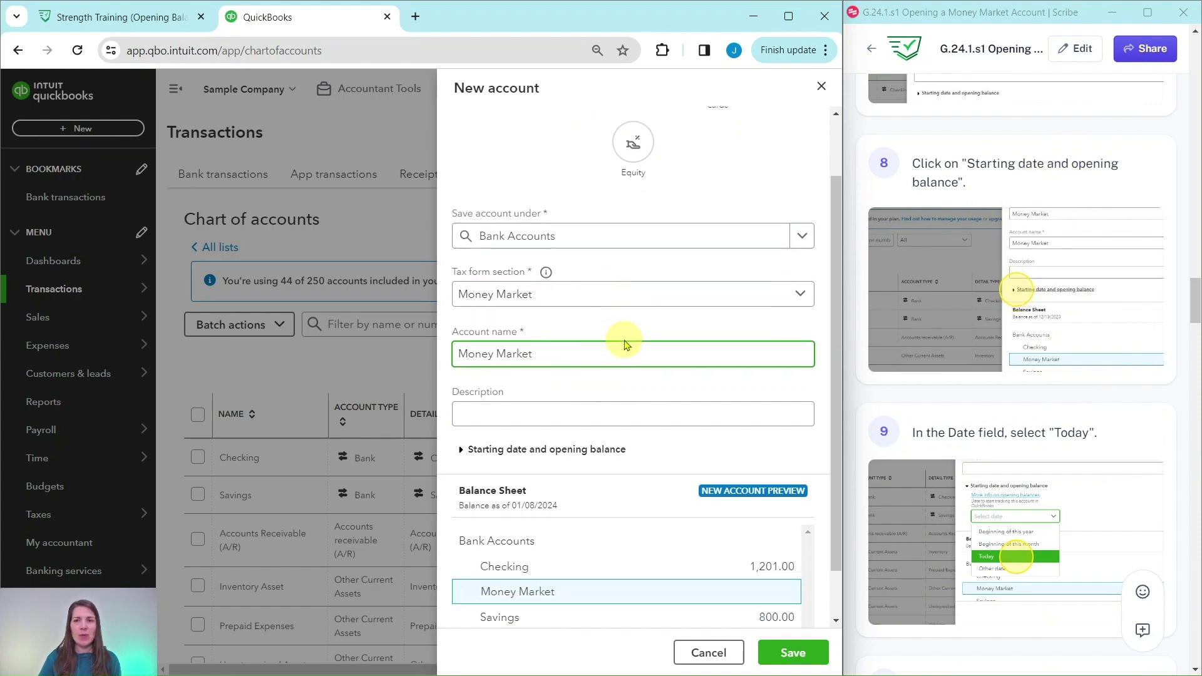
{"action": "scroll", "coordinate": [624, 344], "scroll_direction": "down", "scroll_amount": 1}
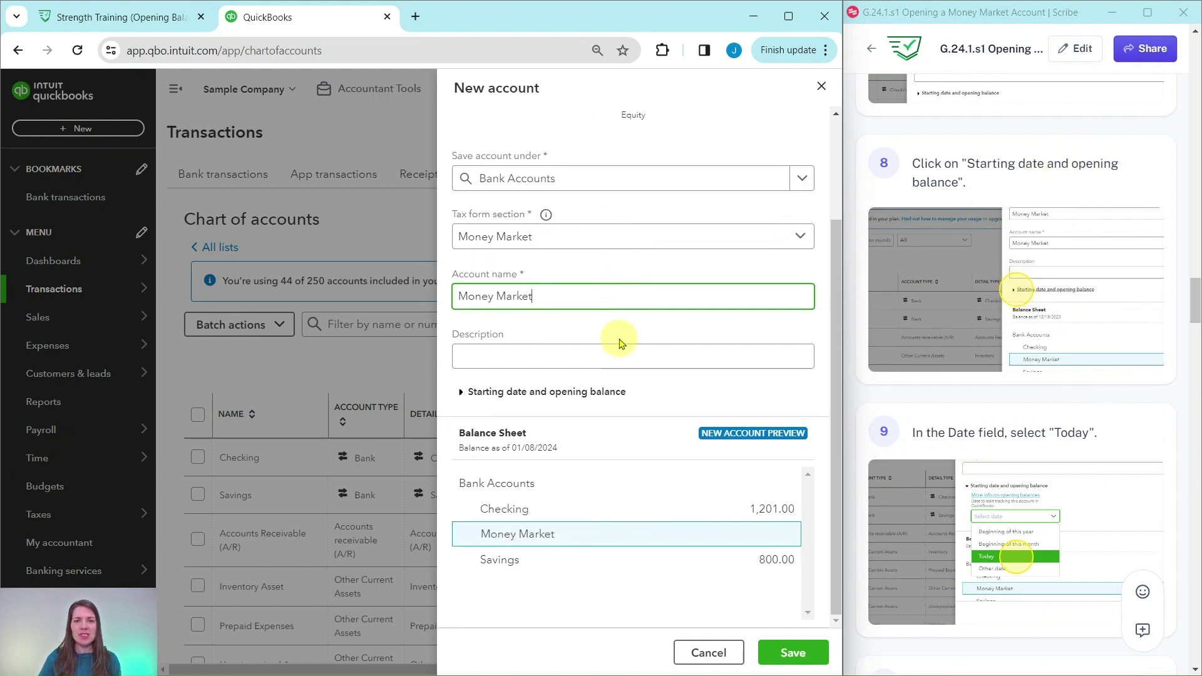
{"action": "left_click", "coordinate": [461, 394]}
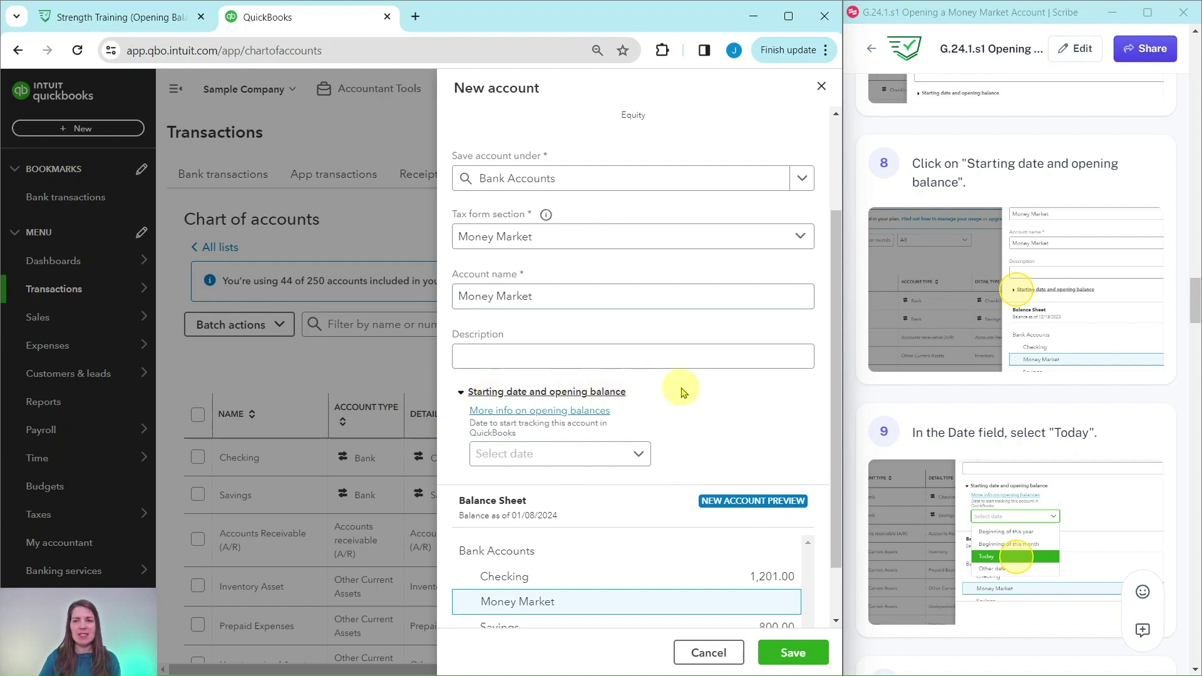
{"action": "scroll", "coordinate": [681, 392], "scroll_direction": "down", "scroll_amount": 1}
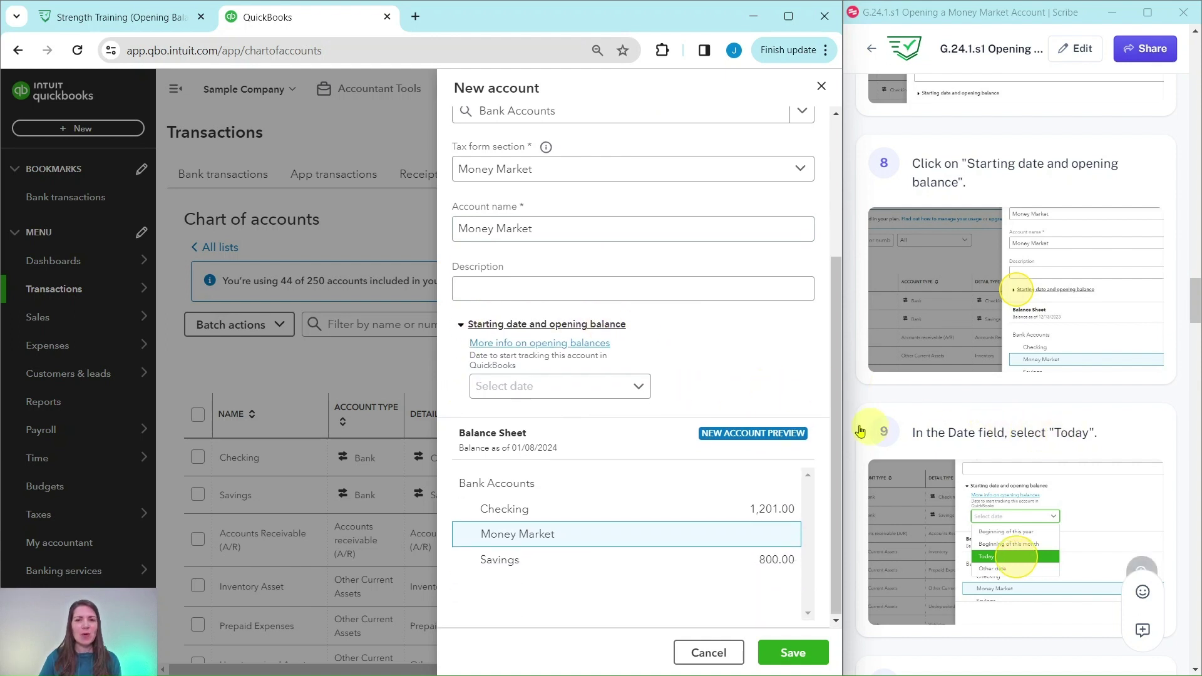
{"action": "left_click", "coordinate": [640, 387]}
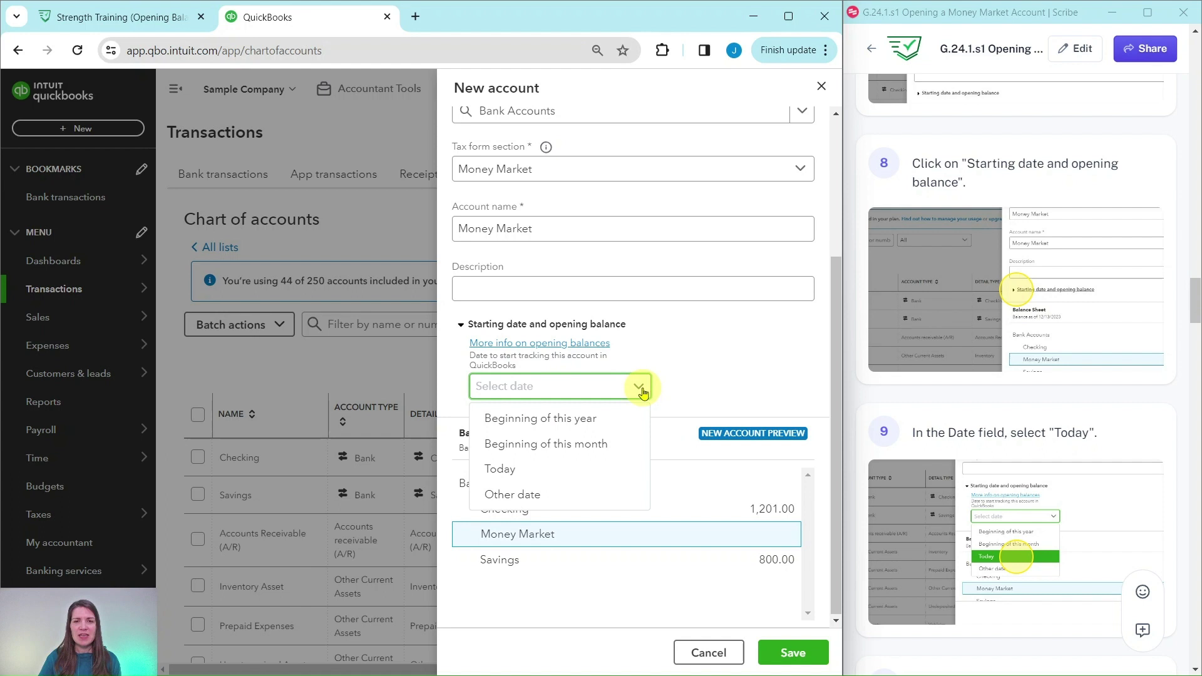
{"action": "left_click", "coordinate": [502, 470]}
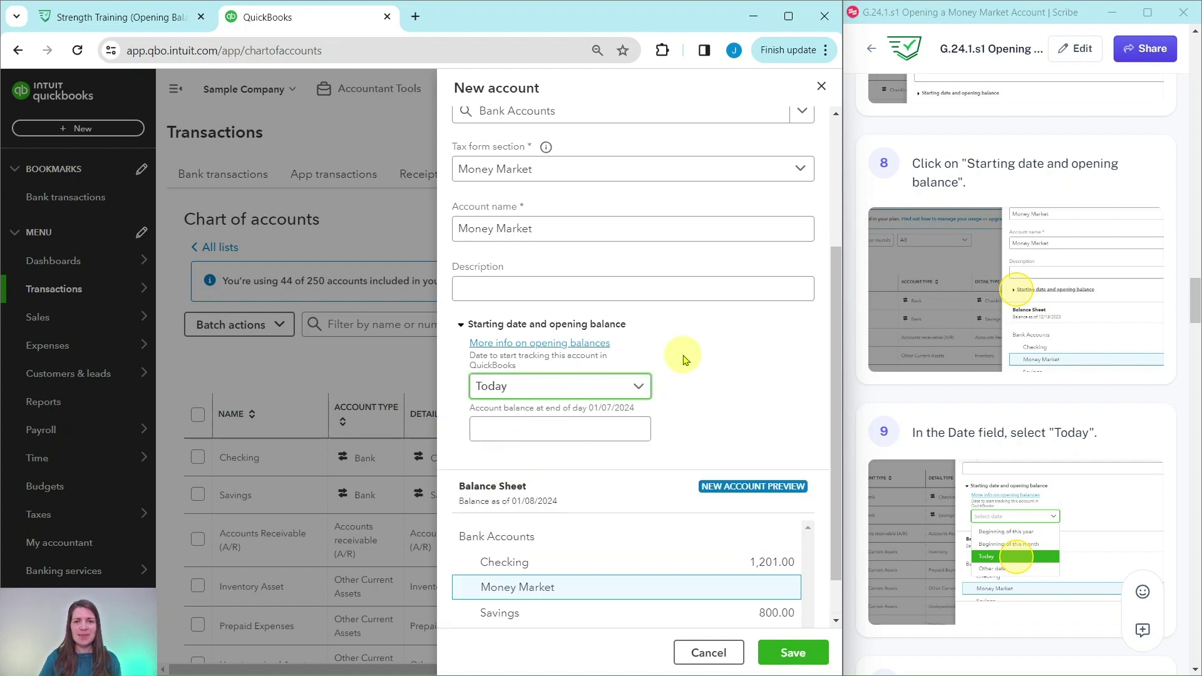
{"action": "scroll", "coordinate": [944, 376], "scroll_direction": "down", "scroll_amount": 5}
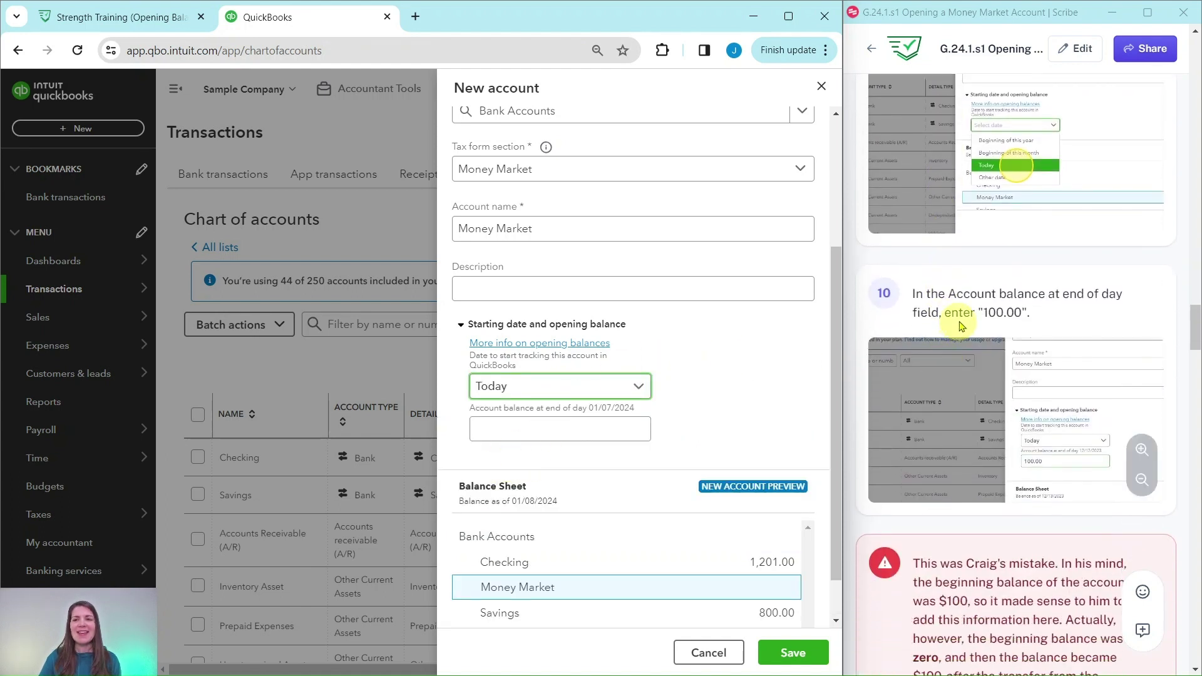
{"action": "scroll", "coordinate": [1002, 313], "scroll_direction": "down", "scroll_amount": 1}
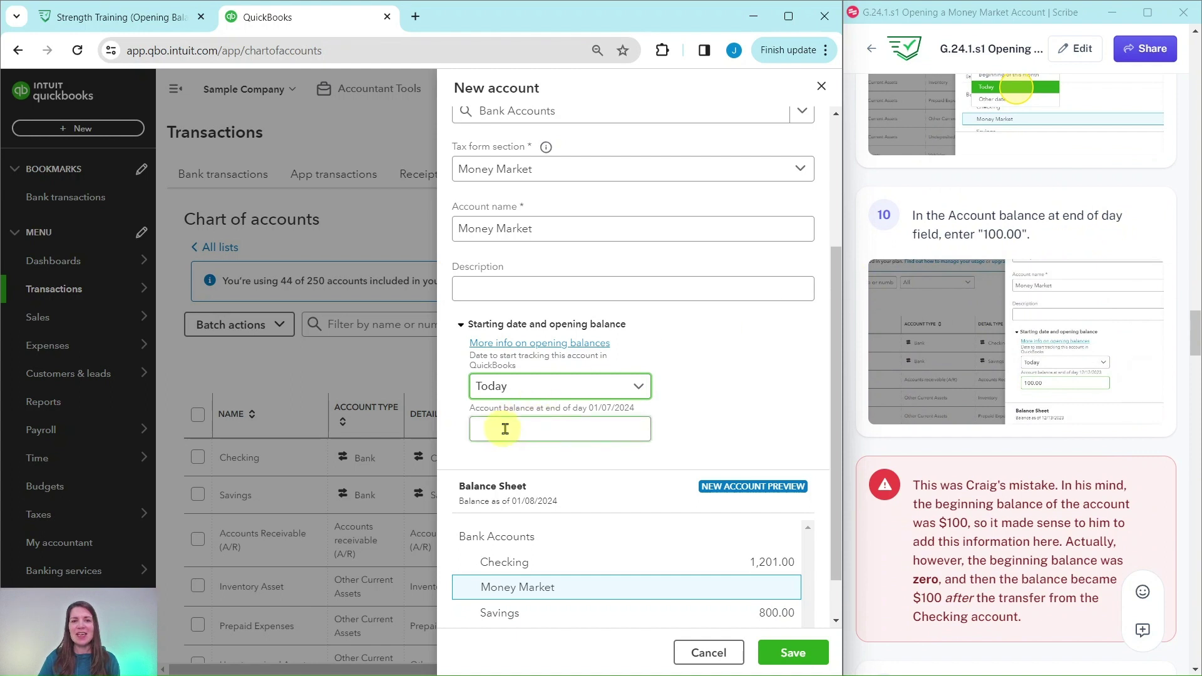
{"action": "left_click", "coordinate": [572, 429]}
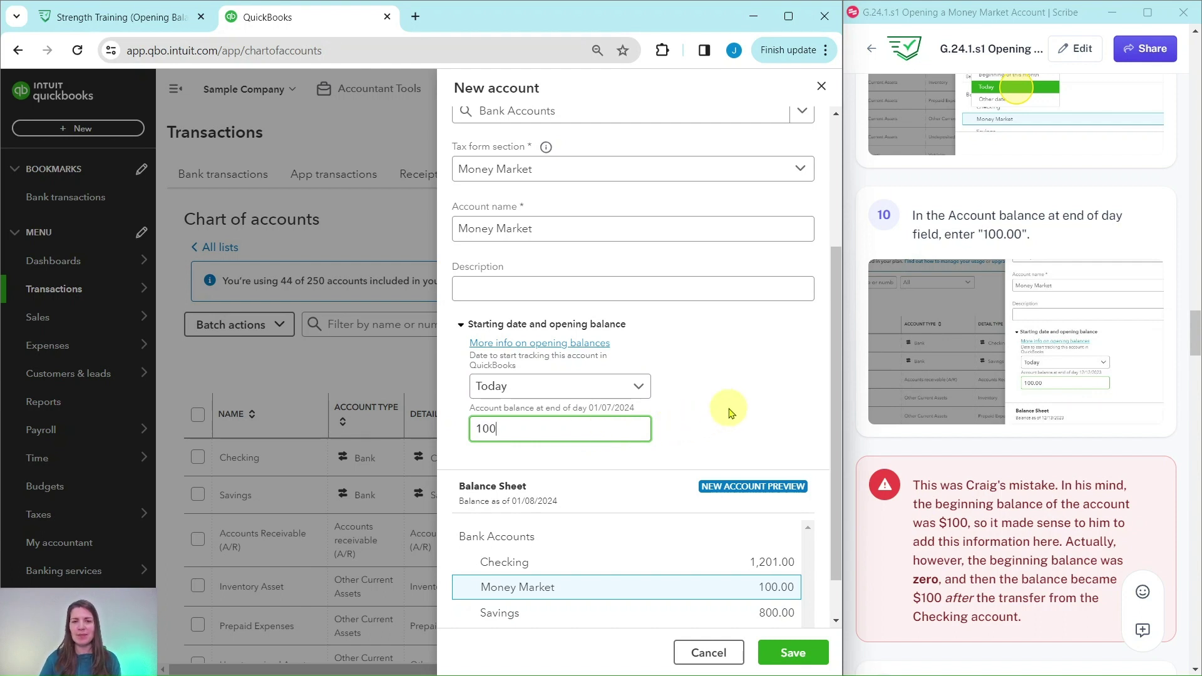
{"action": "scroll", "coordinate": [720, 416], "scroll_direction": "down", "scroll_amount": 1}
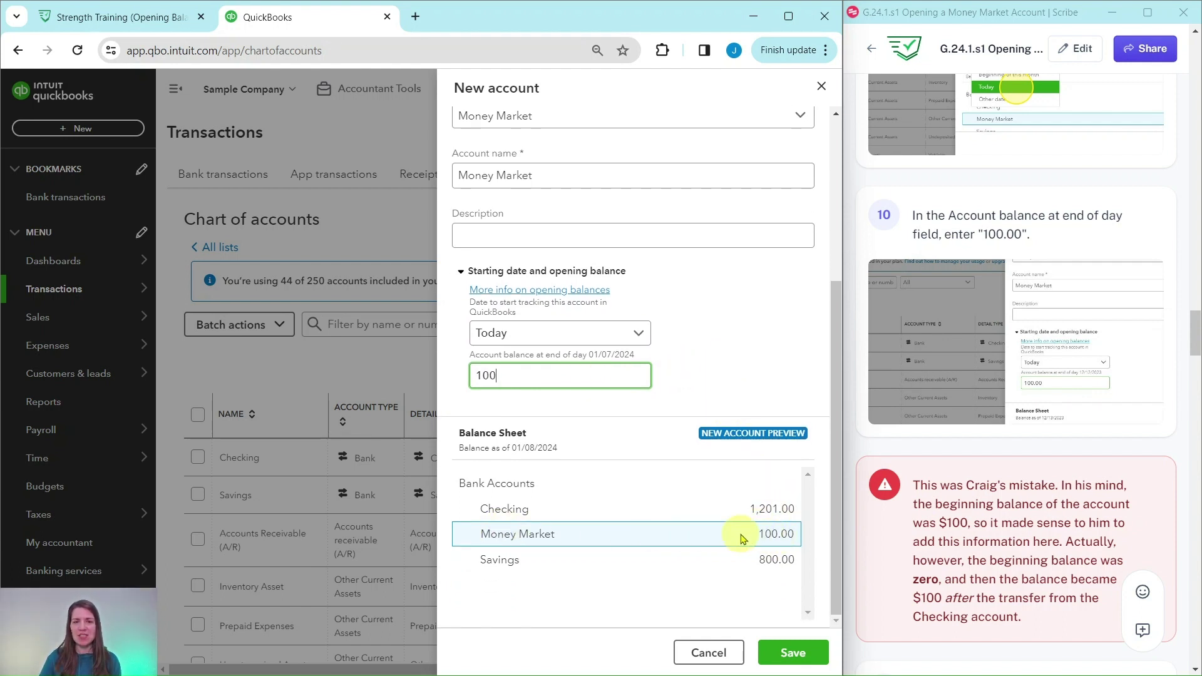
{"action": "scroll", "coordinate": [1006, 444], "scroll_direction": "down", "scroll_amount": 5}
{"action": "scroll", "coordinate": [1006, 446], "scroll_direction": "up", "scroll_amount": 1}
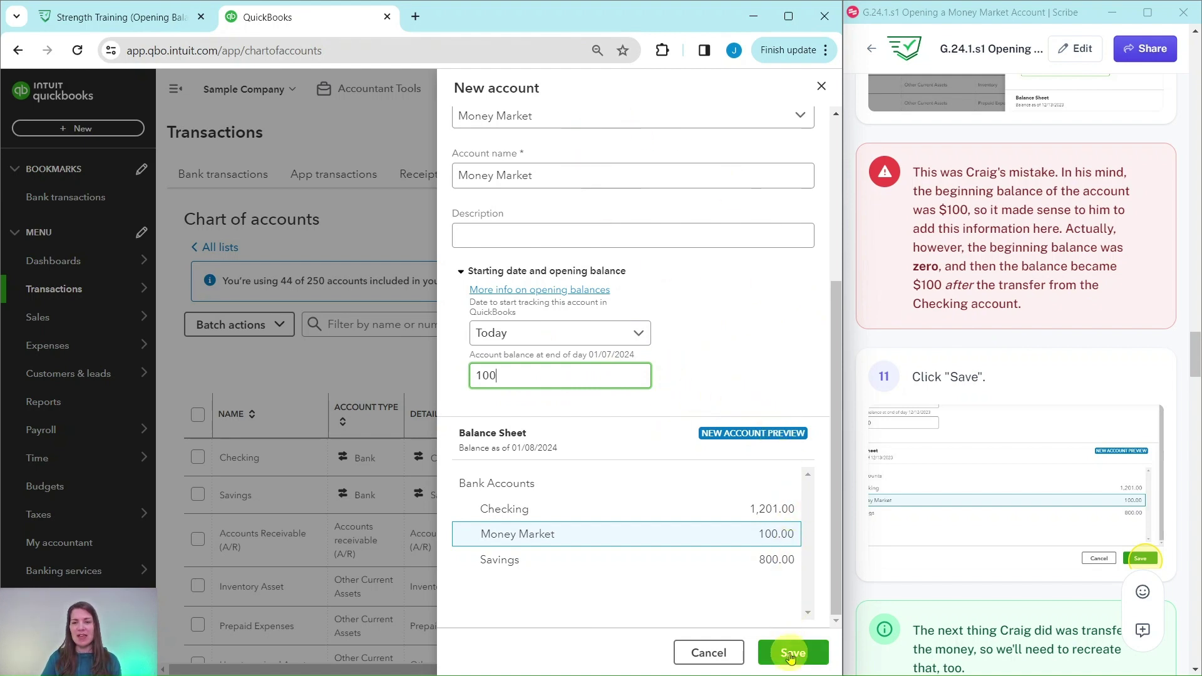
Step: Save the Money Market account so it's listed with a $100.00 balance
{"action": "left_click", "coordinate": [791, 655]}
{"action": "scroll", "coordinate": [1095, 251], "scroll_direction": "down", "scroll_amount": 7}
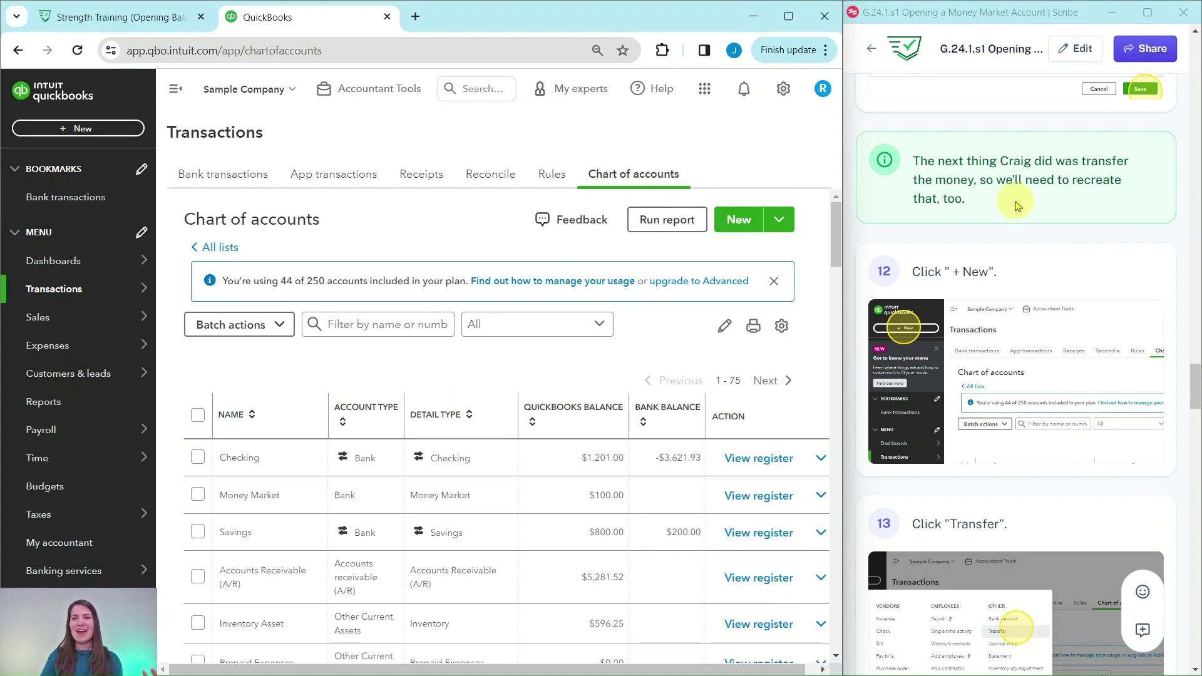
{"action": "scroll", "coordinate": [1016, 206], "scroll_direction": "down", "scroll_amount": 3}
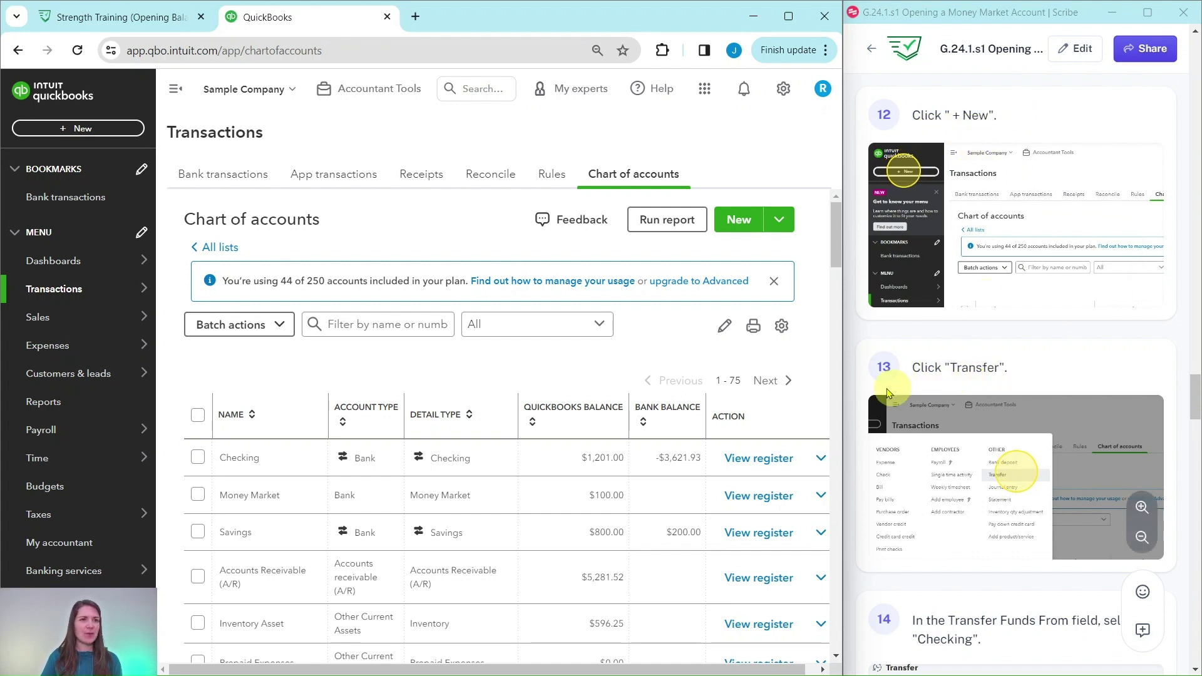
Step: Start a new Transfer from the + New menu
{"action": "left_click", "coordinate": [76, 131]}
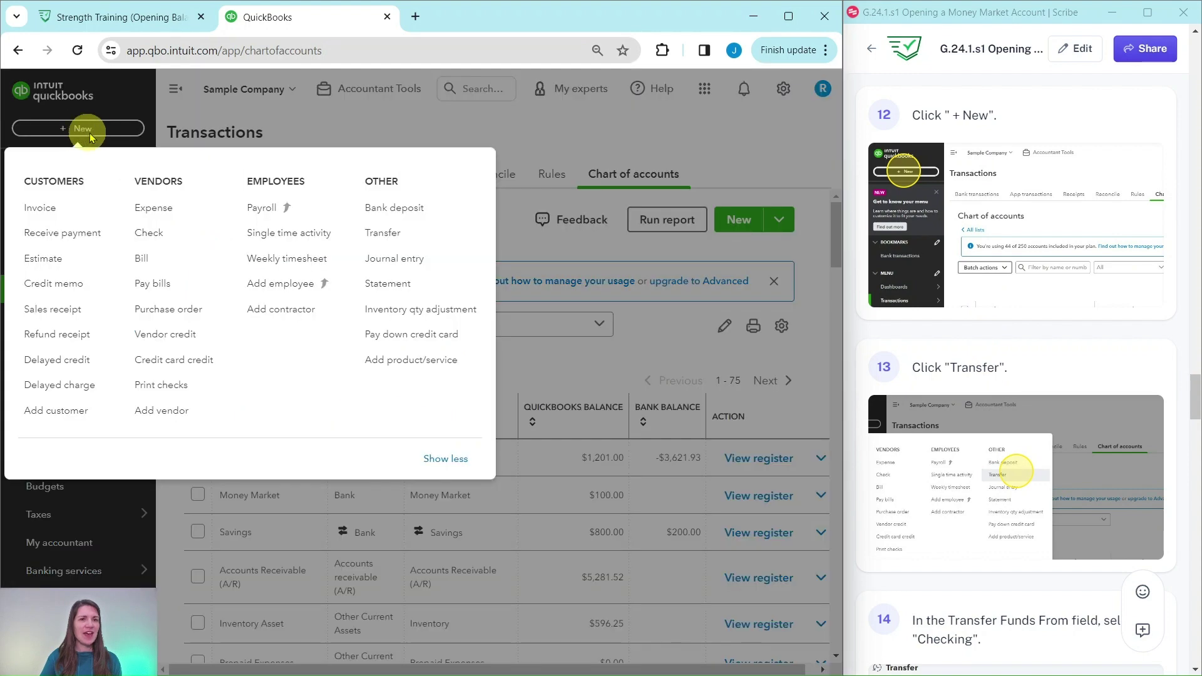
{"action": "left_click", "coordinate": [381, 240]}
{"action": "scroll", "coordinate": [1059, 291], "scroll_direction": "down", "scroll_amount": 5}
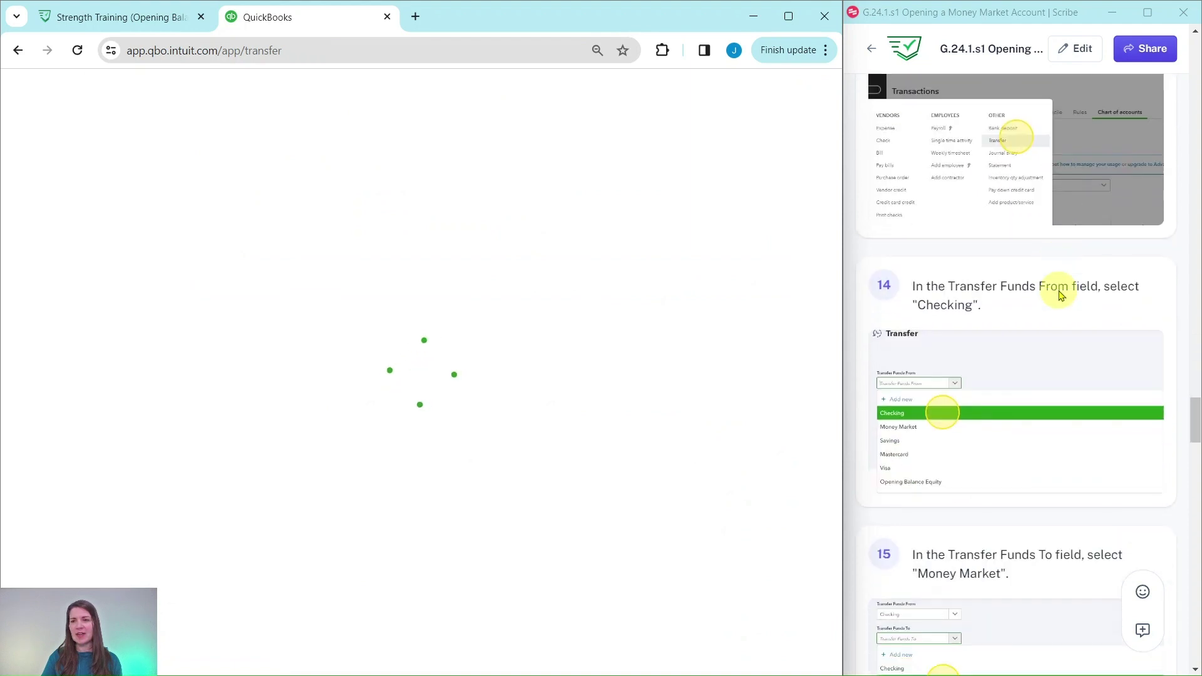
Step: Fill in the transfer: 100.00 from Checking into Money Market, dated 01/08/2024
{"action": "scroll", "coordinate": [1059, 294], "scroll_direction": "down", "scroll_amount": 2}
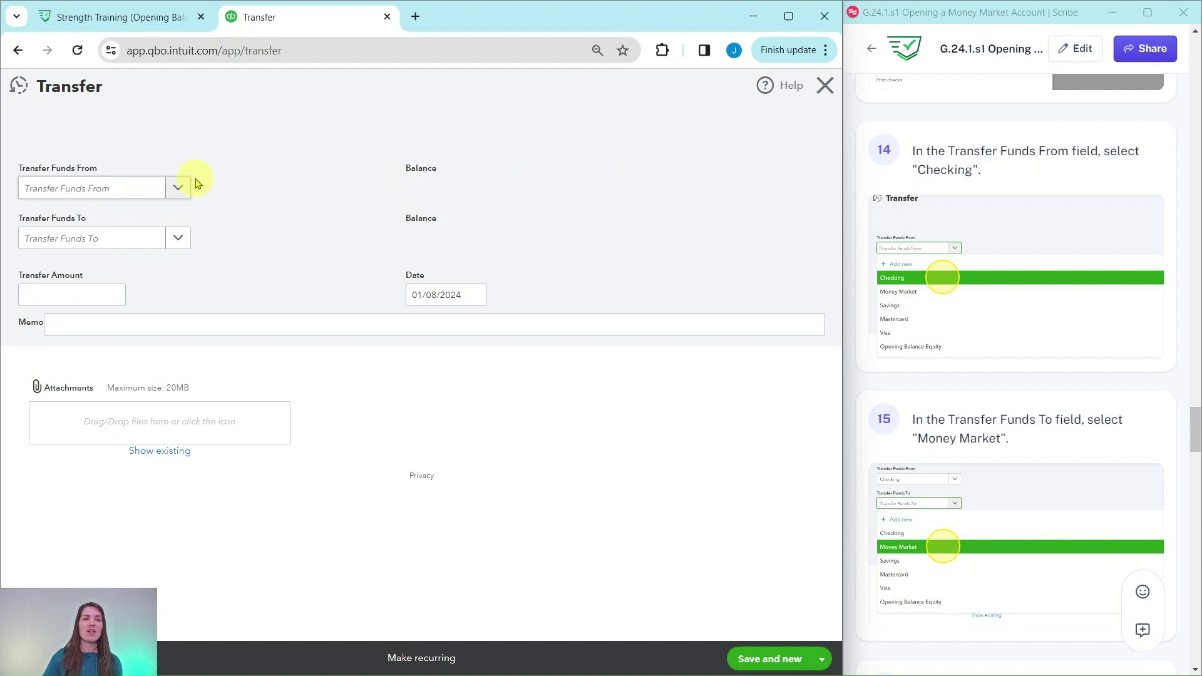
{"action": "left_click", "coordinate": [177, 189]}
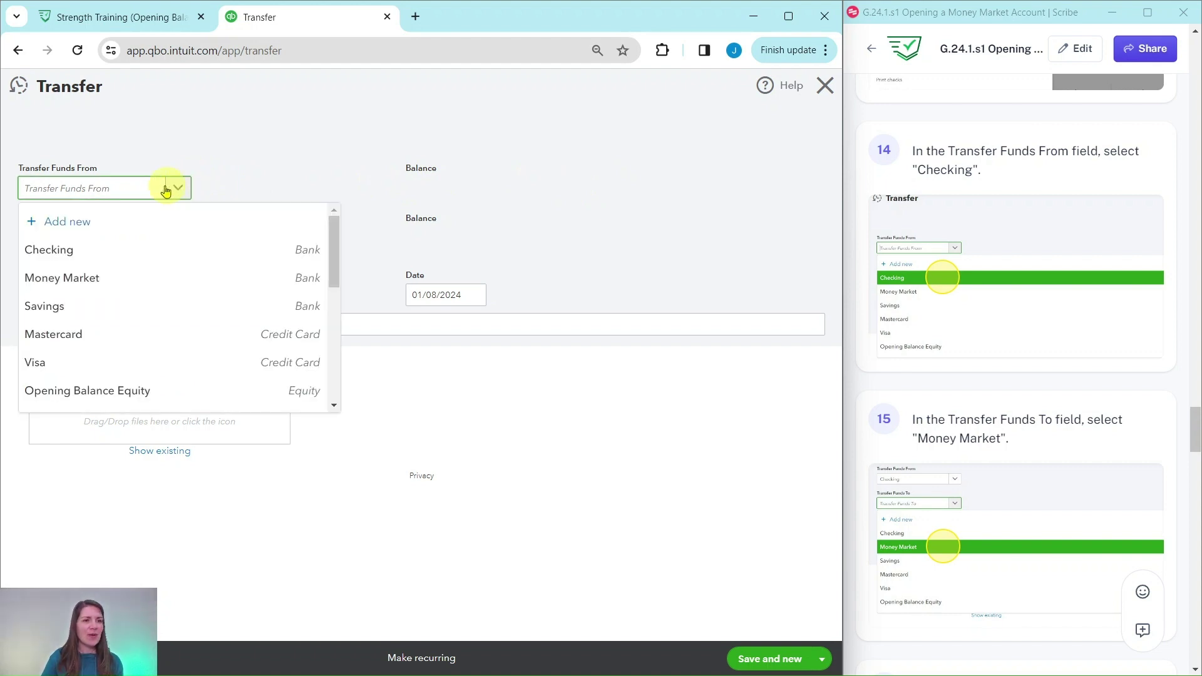
{"action": "left_click", "coordinate": [41, 248]}
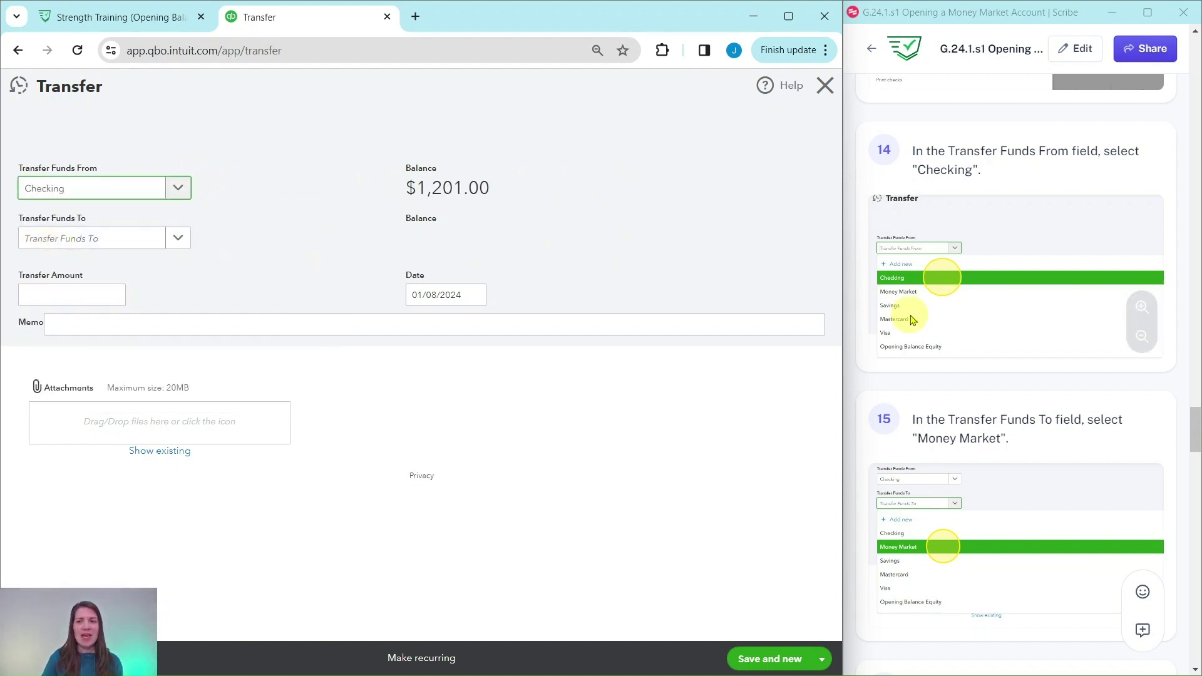
{"action": "scroll", "coordinate": [912, 321], "scroll_direction": "down", "scroll_amount": 4}
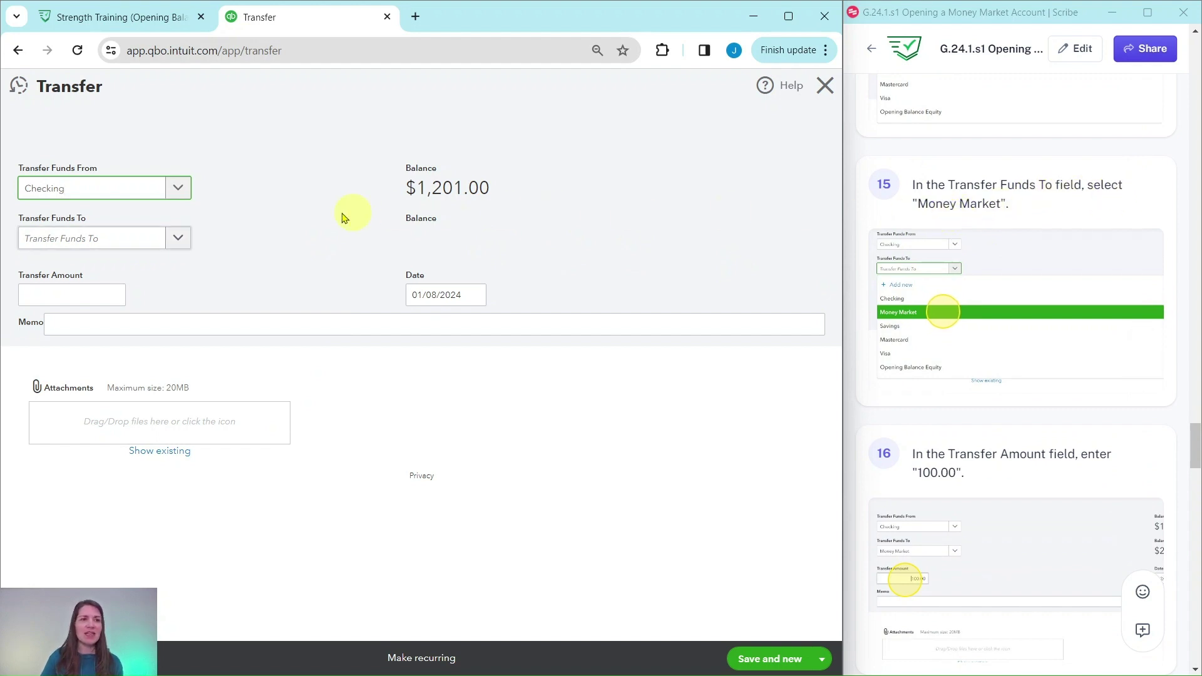
{"action": "left_click", "coordinate": [61, 244]}
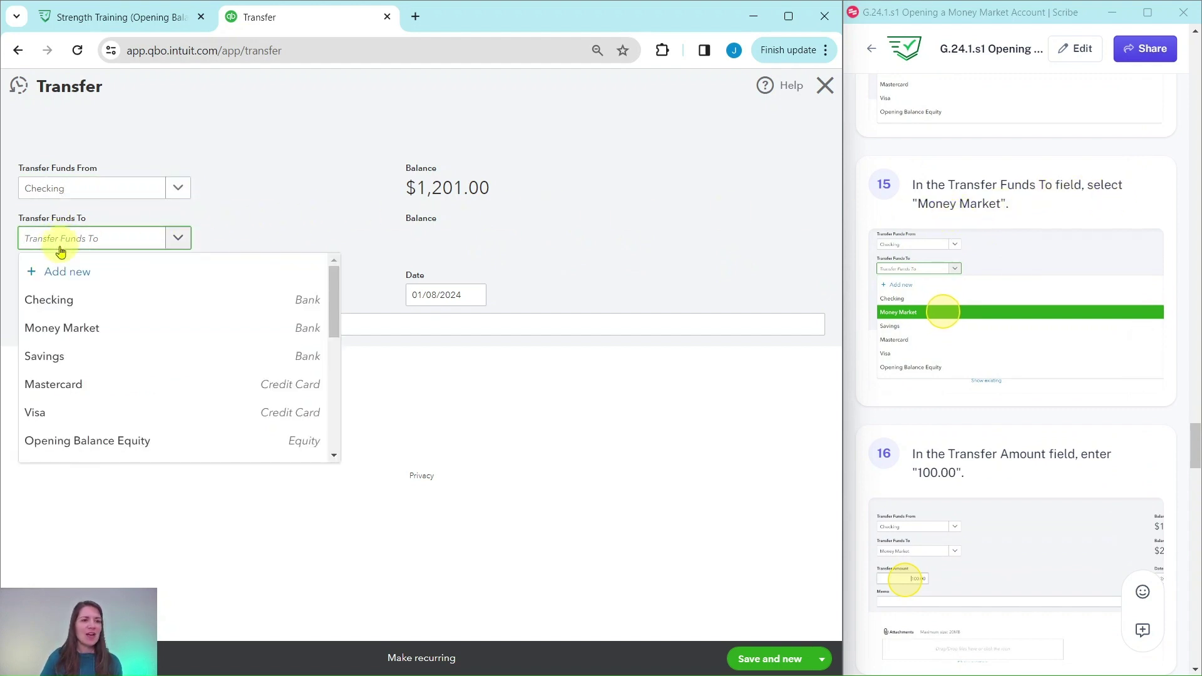
{"action": "left_click", "coordinate": [56, 326]}
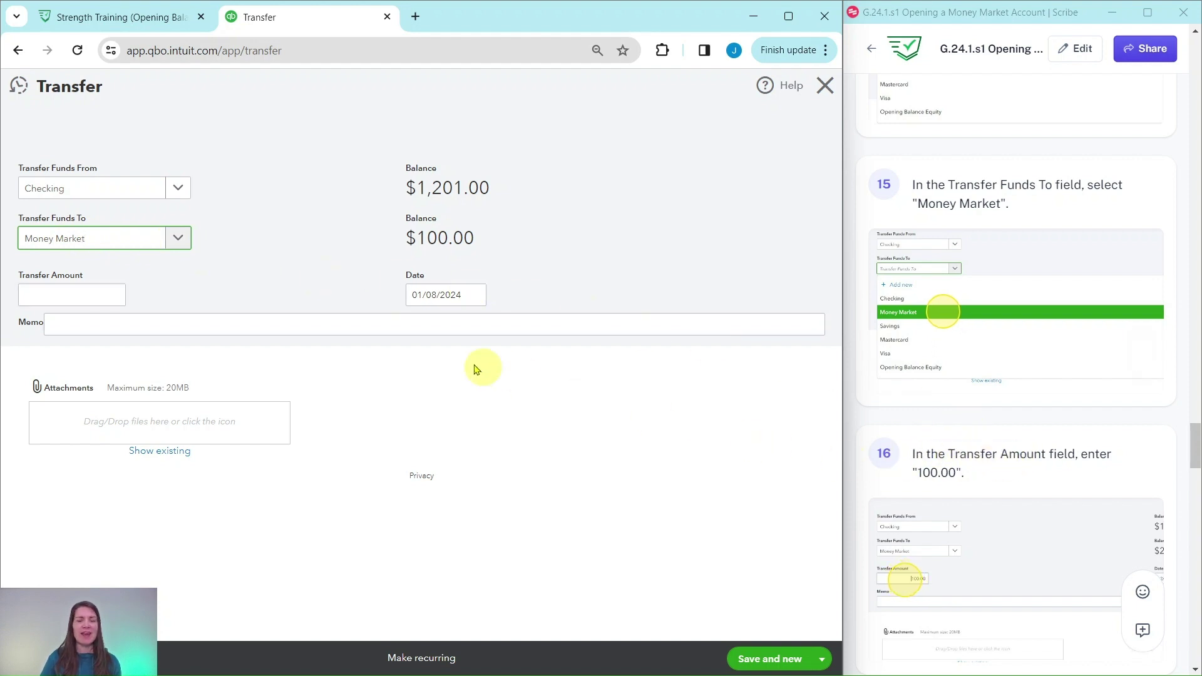
{"action": "left_click", "coordinate": [94, 297]}
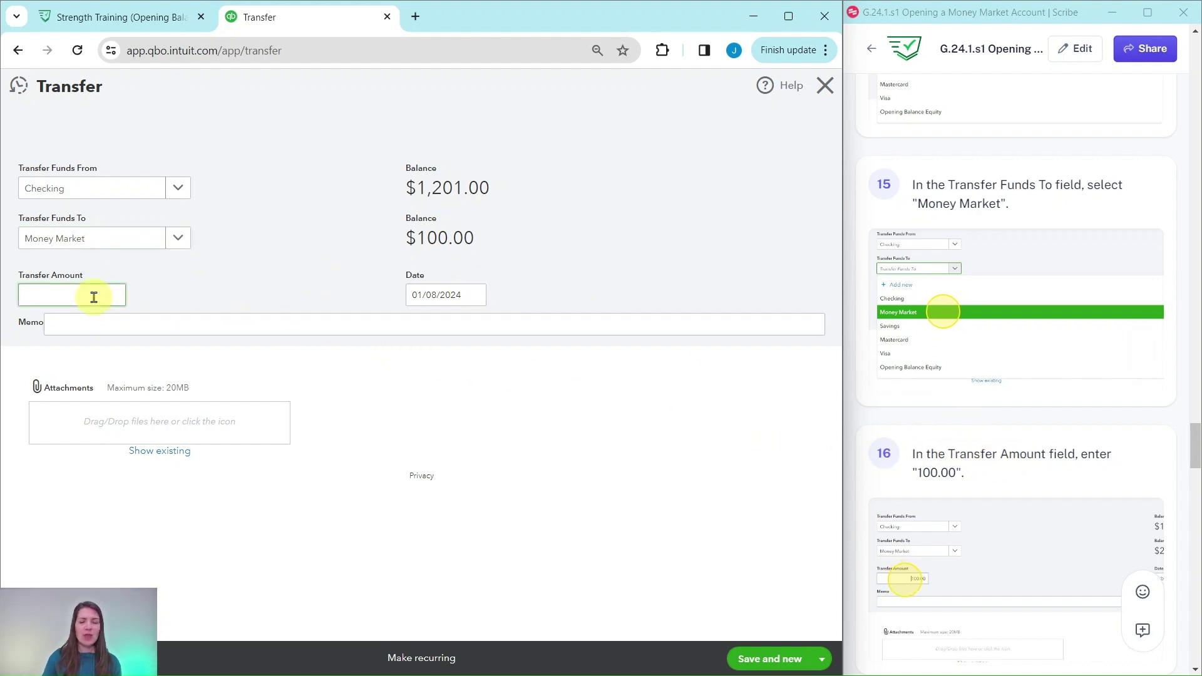
{"action": "type", "text": "100"}
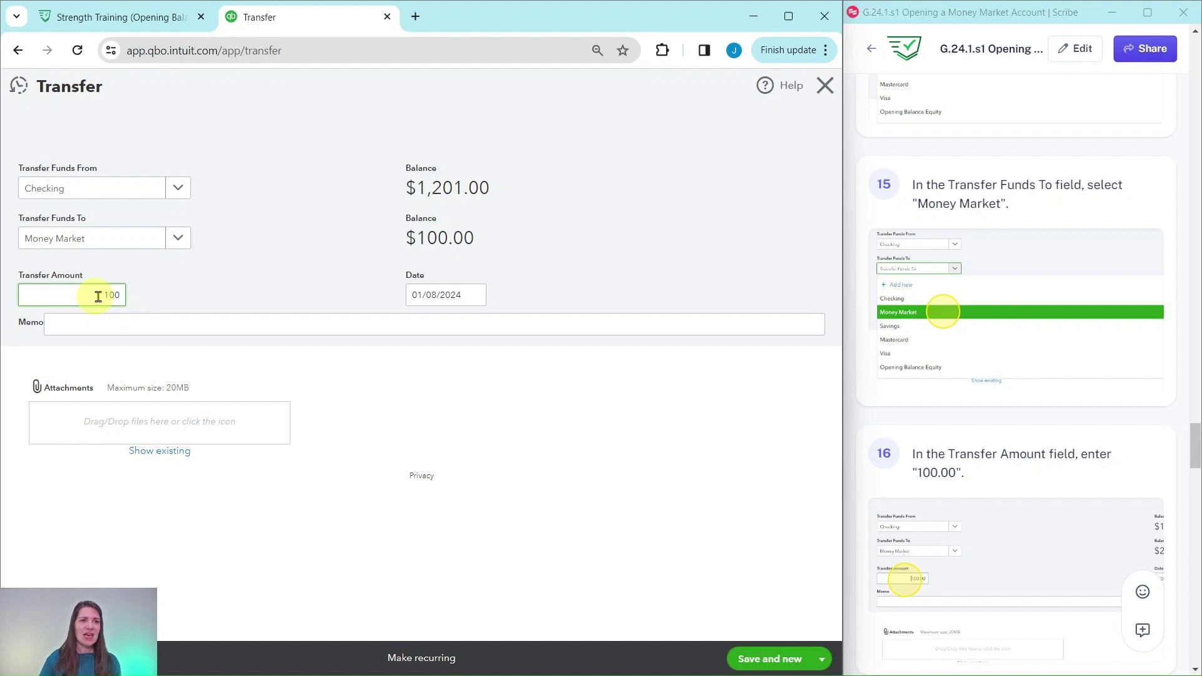
{"action": "type", "text": ".00"}
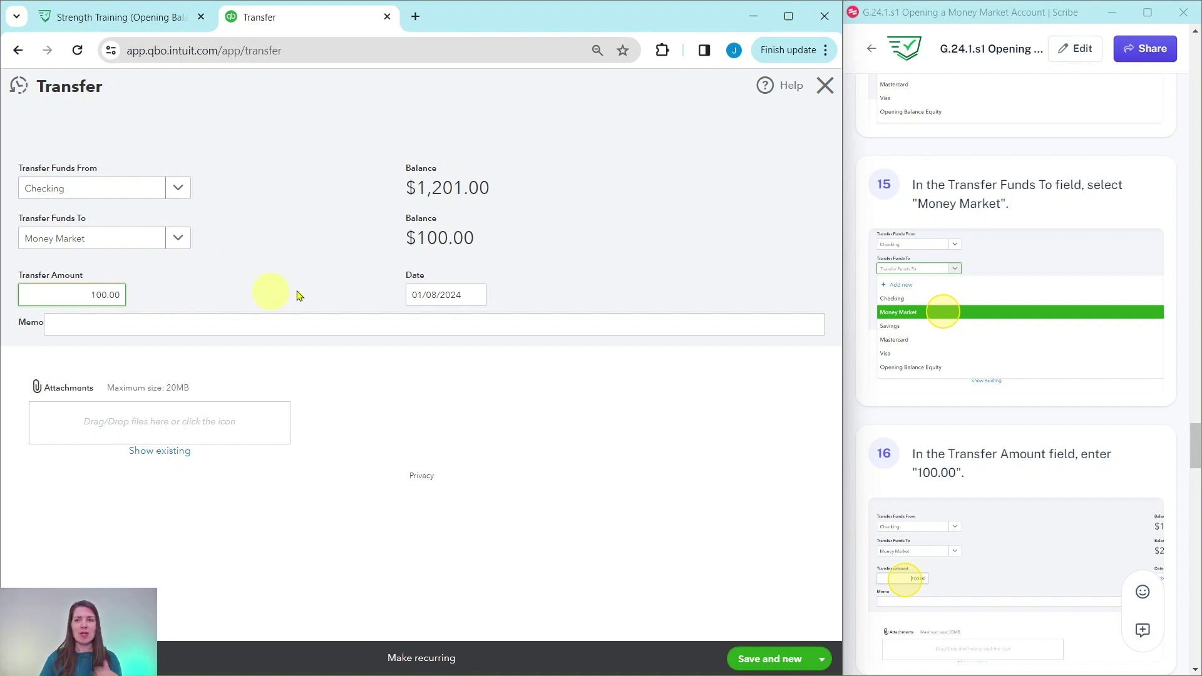
{"action": "scroll", "coordinate": [934, 326], "scroll_direction": "down", "scroll_amount": 12}
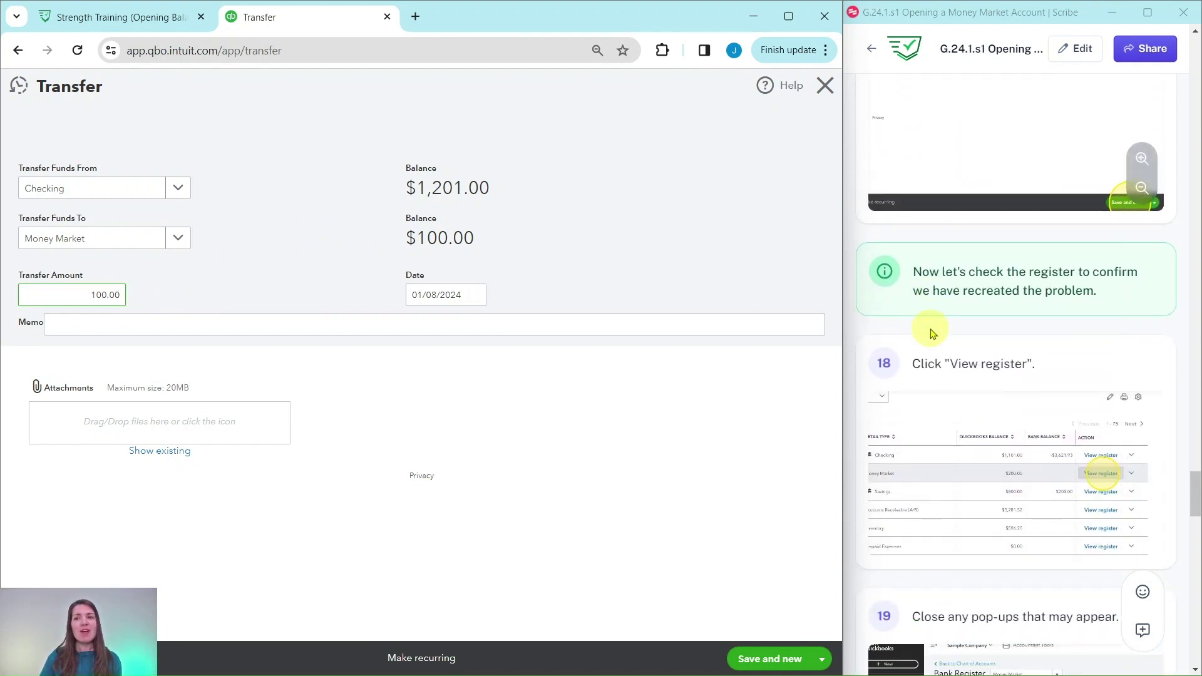
{"action": "scroll", "coordinate": [932, 333], "scroll_direction": "up", "scroll_amount": 1}
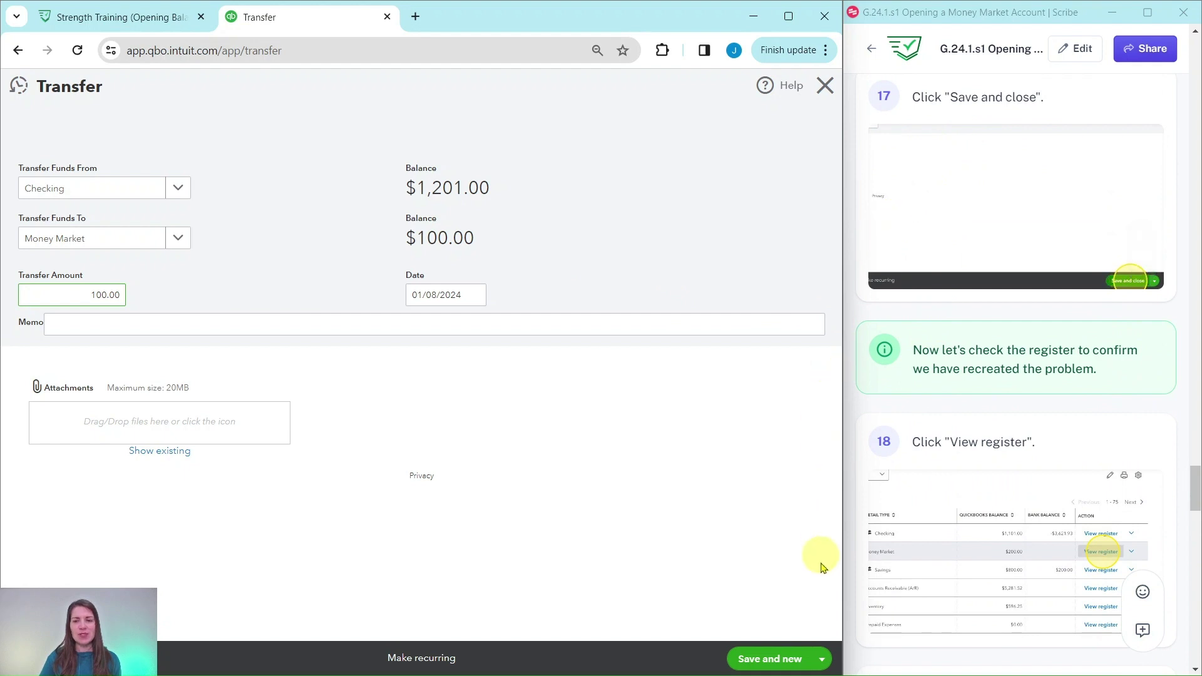
Step: Save and close the transfer, then open the Money Market register showing $200.00
{"action": "left_click", "coordinate": [822, 658]}
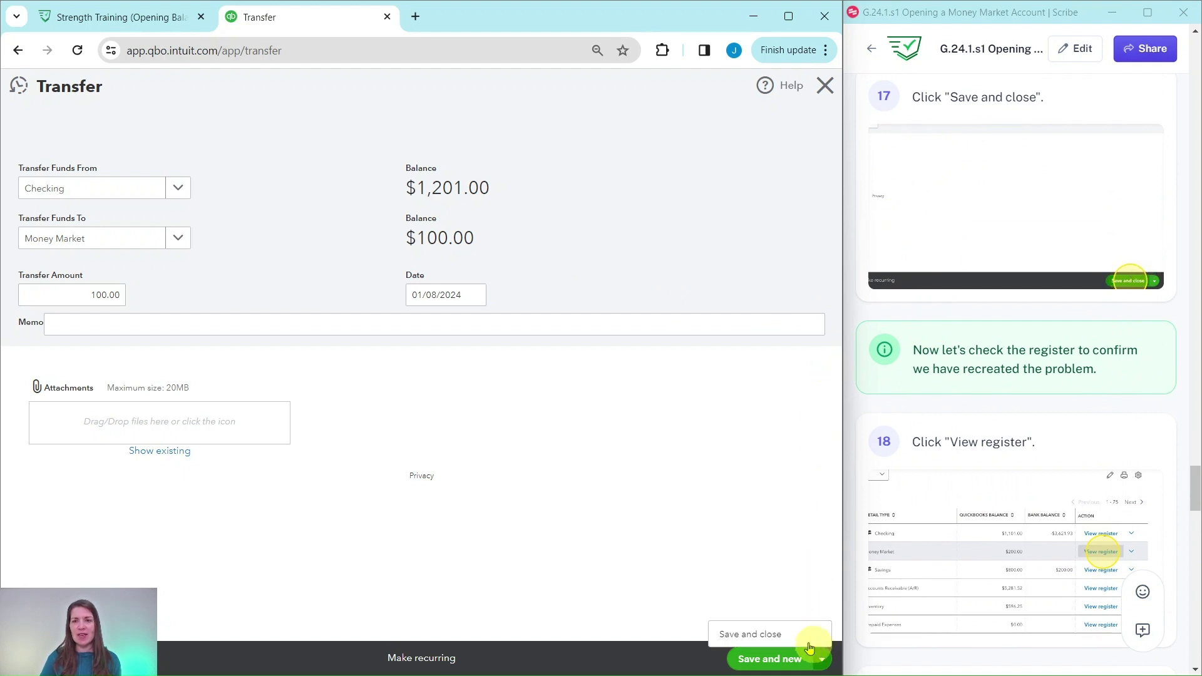
{"action": "left_click", "coordinate": [758, 634]}
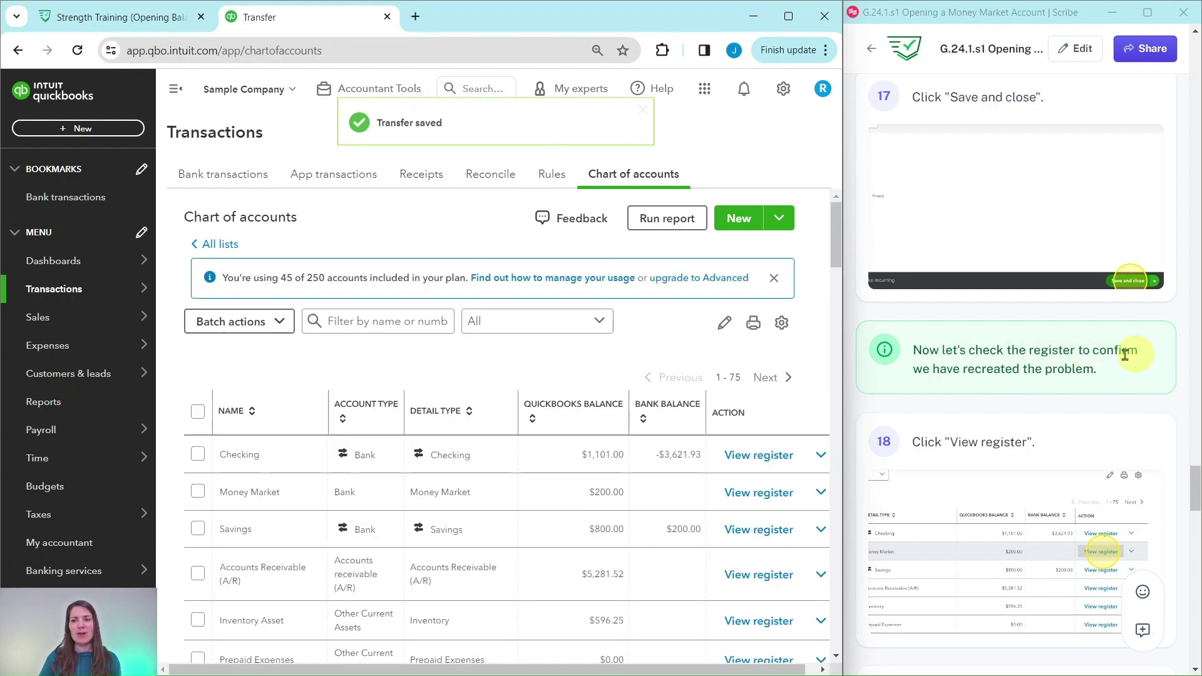
{"action": "scroll", "coordinate": [969, 351], "scroll_direction": "down", "scroll_amount": 1}
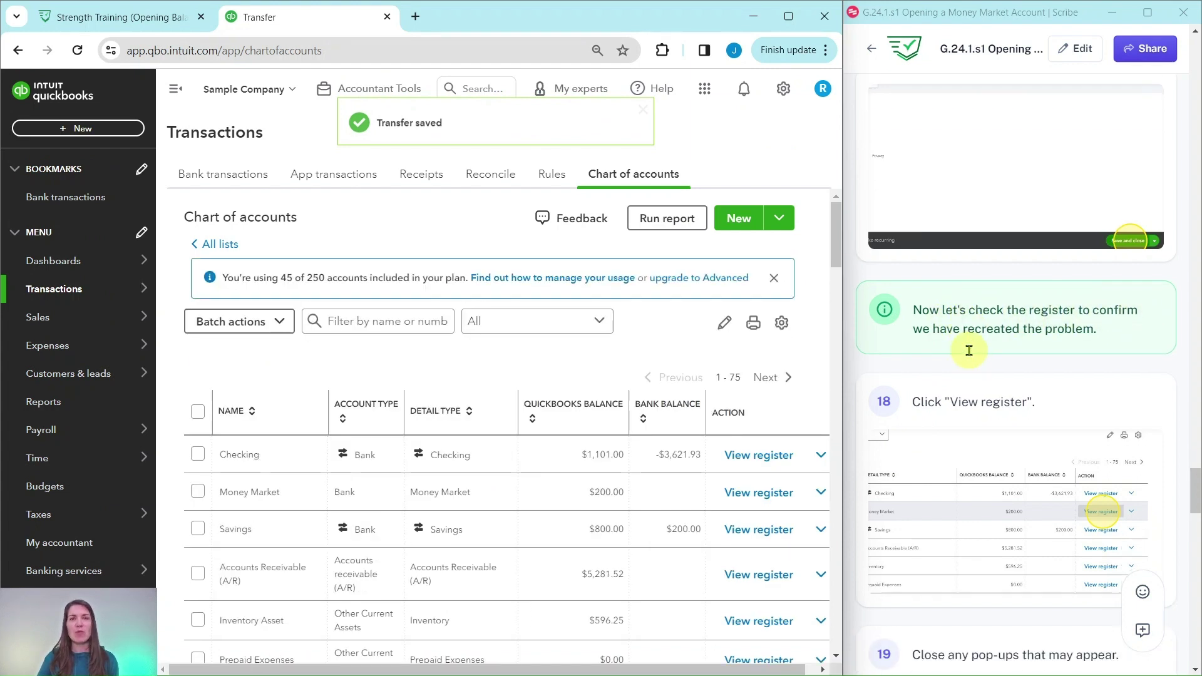
{"action": "scroll", "coordinate": [969, 350], "scroll_direction": "down", "scroll_amount": 4}
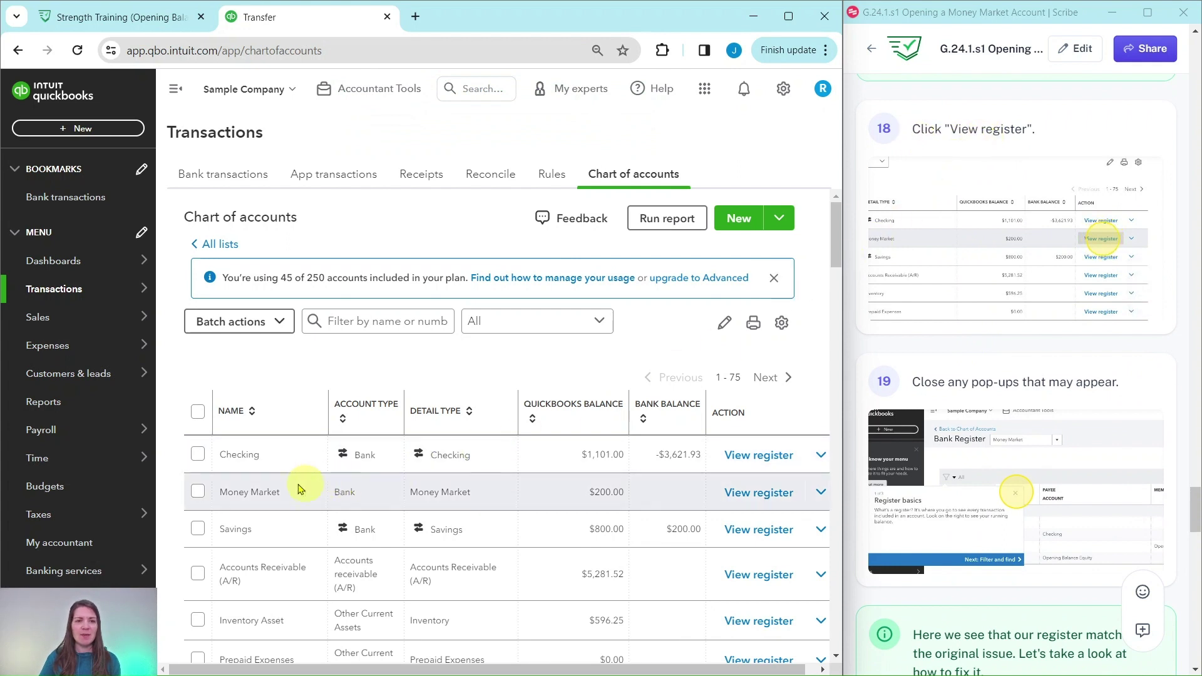
{"action": "left_click", "coordinate": [756, 492]}
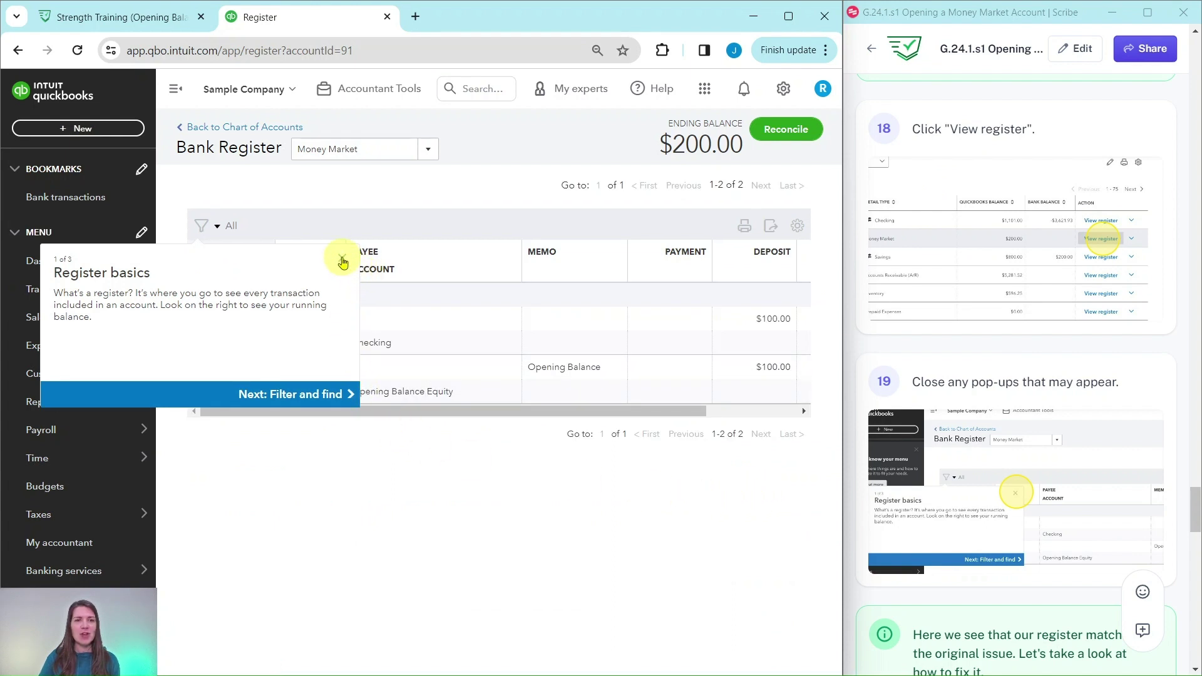
Step: Dismiss the Register basics tip and review both $100.00 deposits, transfer and Opening Balance Equity
{"action": "left_click", "coordinate": [341, 257]}
{"action": "scroll", "coordinate": [1079, 358], "scroll_direction": "down", "scroll_amount": 8}
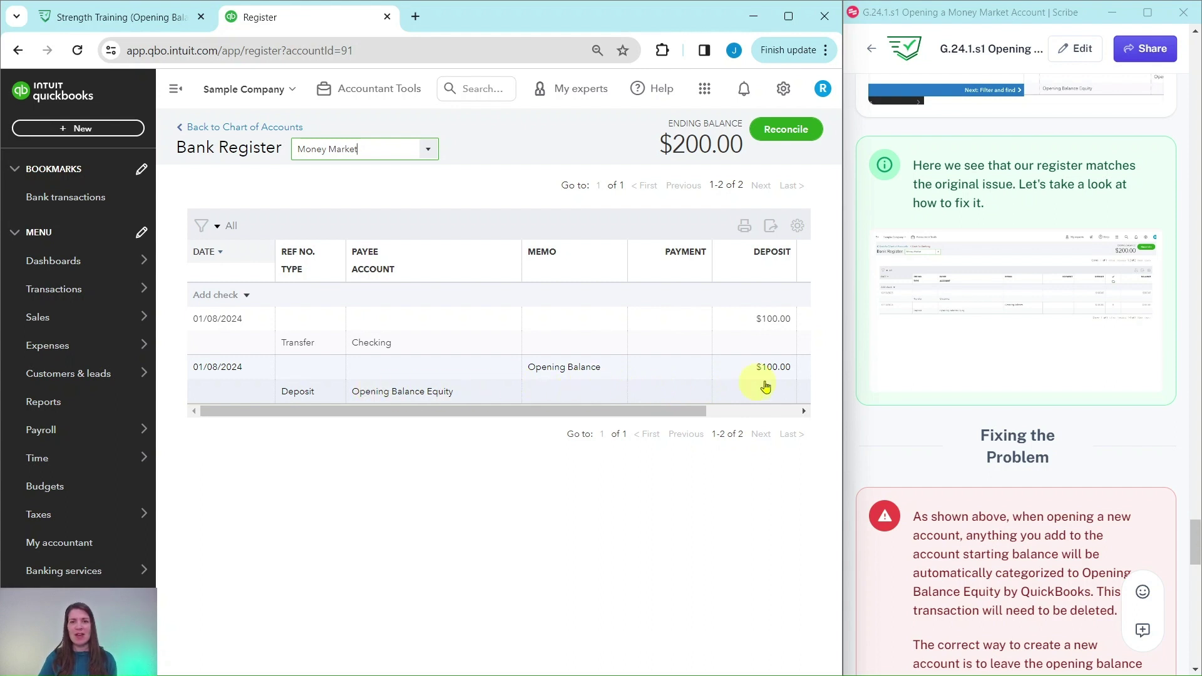
{"action": "scroll", "coordinate": [969, 380], "scroll_direction": "down", "scroll_amount": 6}
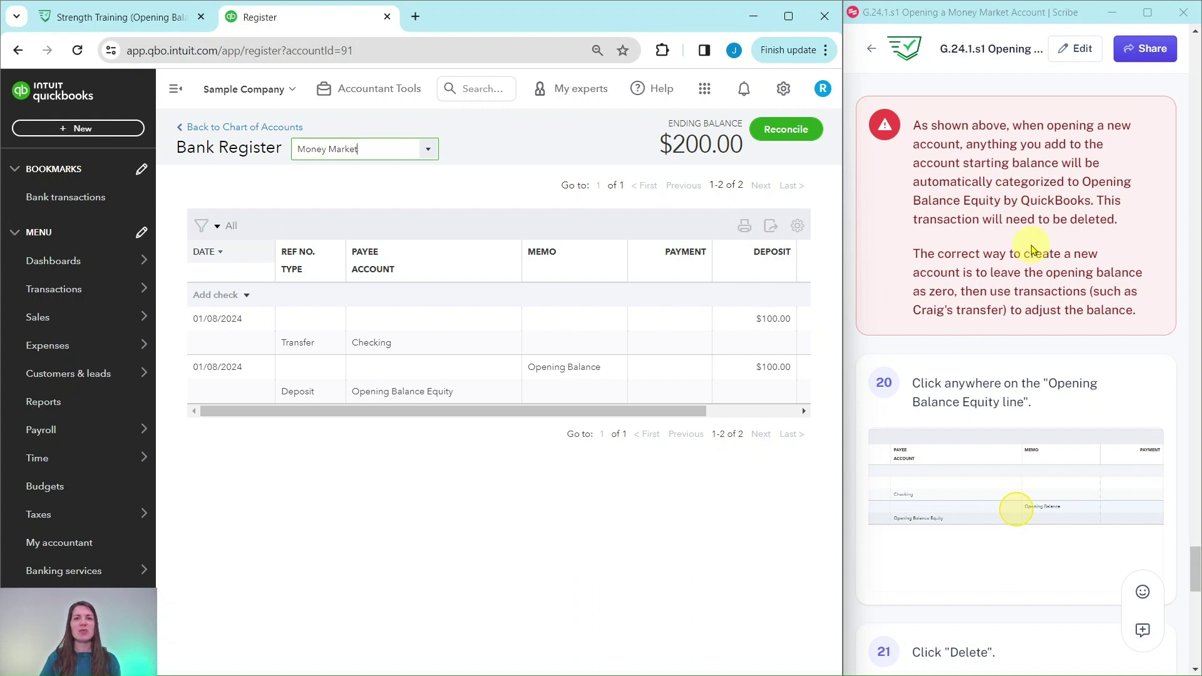
{"action": "scroll", "coordinate": [933, 257], "scroll_direction": "down", "scroll_amount": 1}
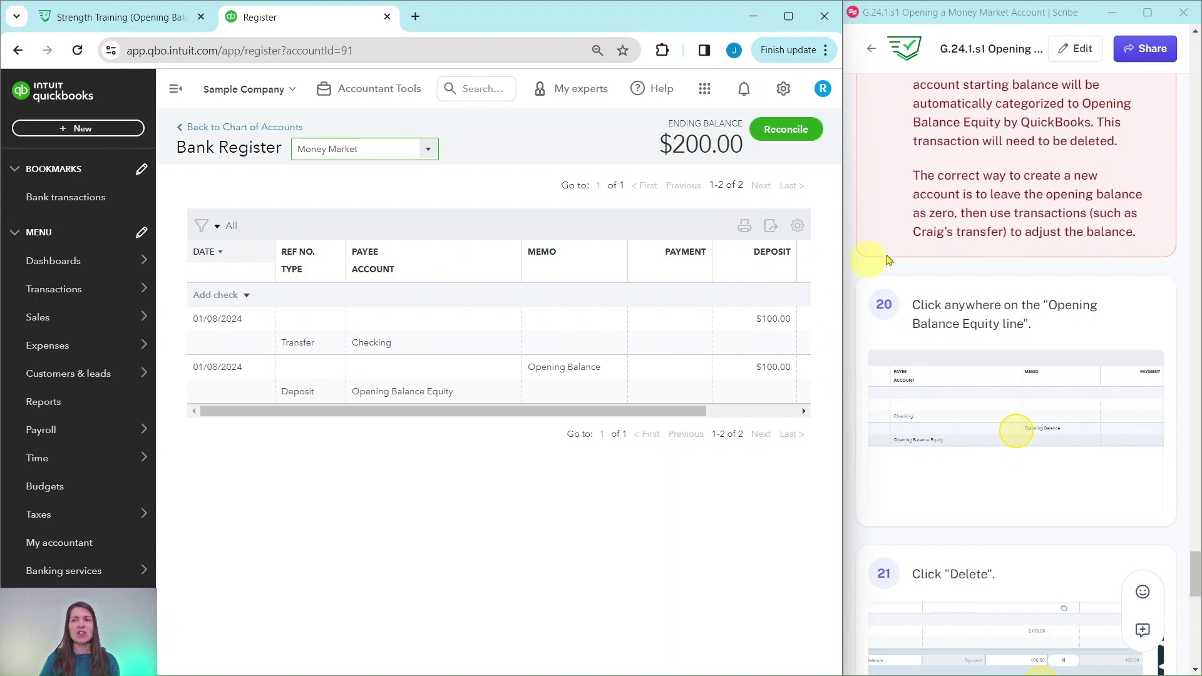
{"action": "scroll", "coordinate": [1019, 229], "scroll_direction": "down", "scroll_amount": 3}
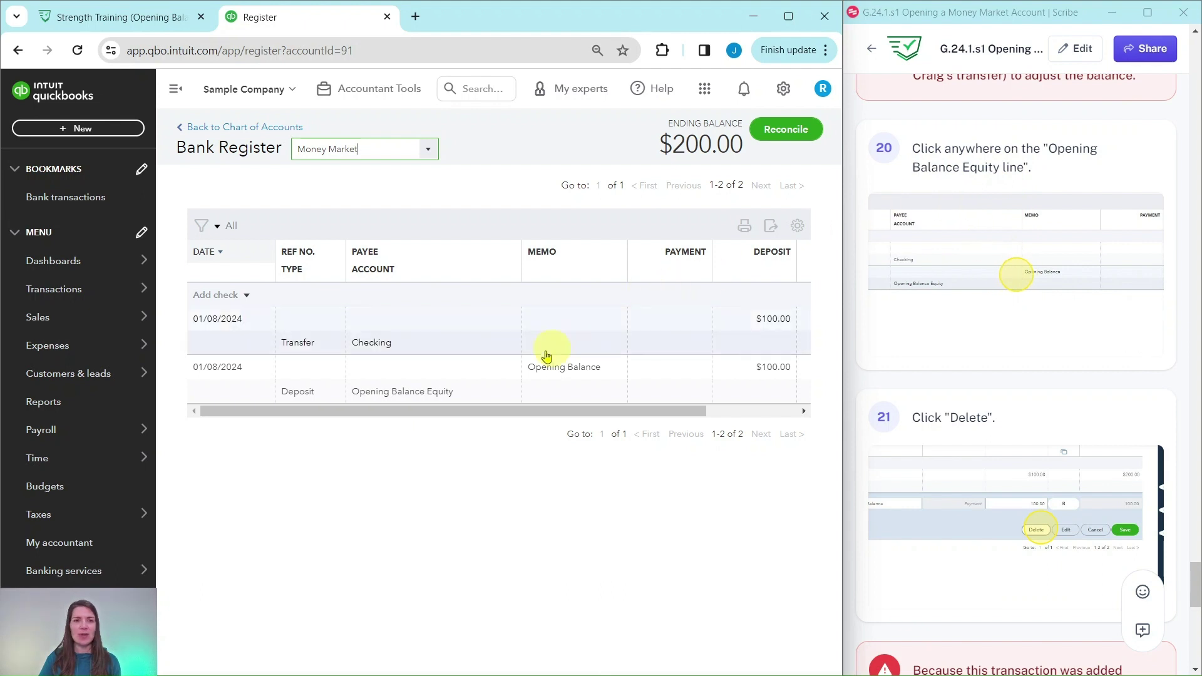
Step: Delete the reconciled $100.00 Opening Balance Equity deposit, leaving Money Market at $100.00
{"action": "left_click", "coordinate": [482, 376]}
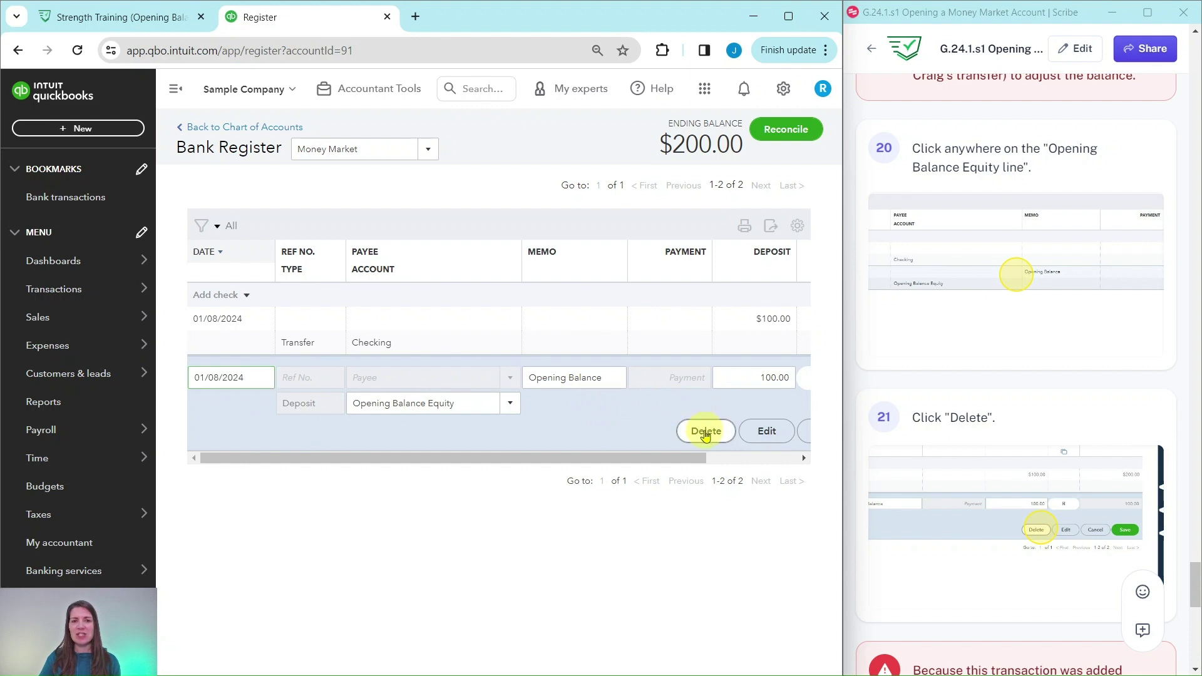
{"action": "left_click", "coordinate": [705, 432]}
{"action": "scroll", "coordinate": [1014, 426], "scroll_direction": "down", "scroll_amount": 5}
{"action": "scroll", "coordinate": [1016, 430], "scroll_direction": "down", "scroll_amount": 4}
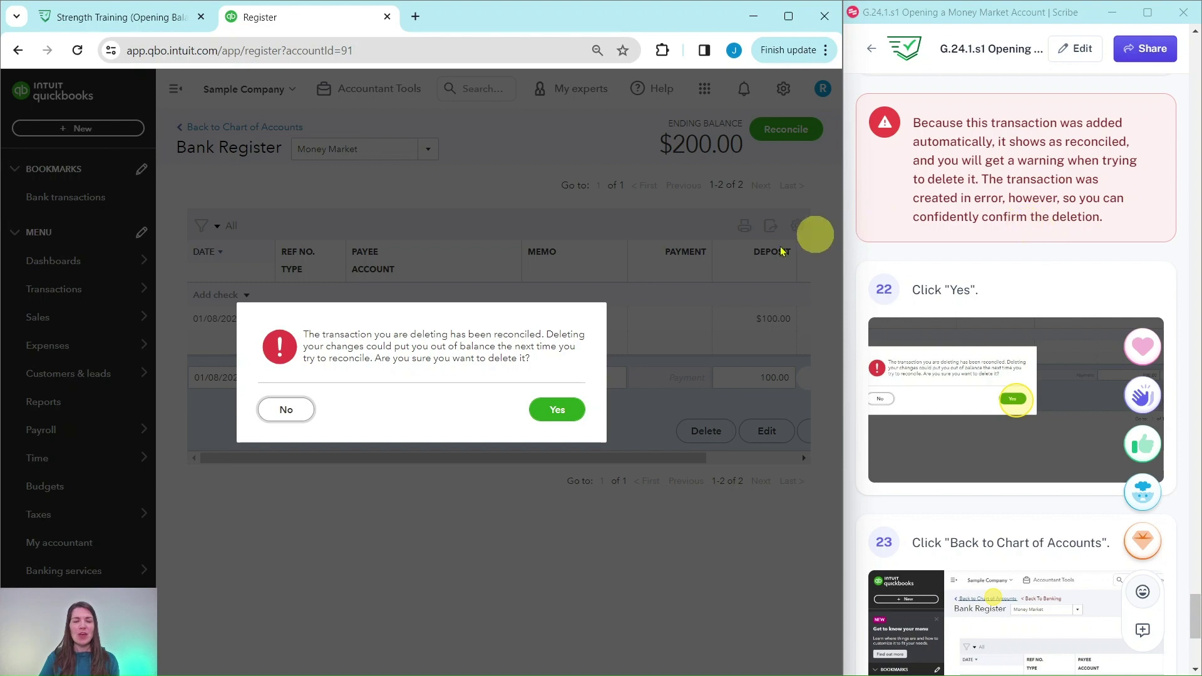
{"action": "left_click", "coordinate": [556, 408]}
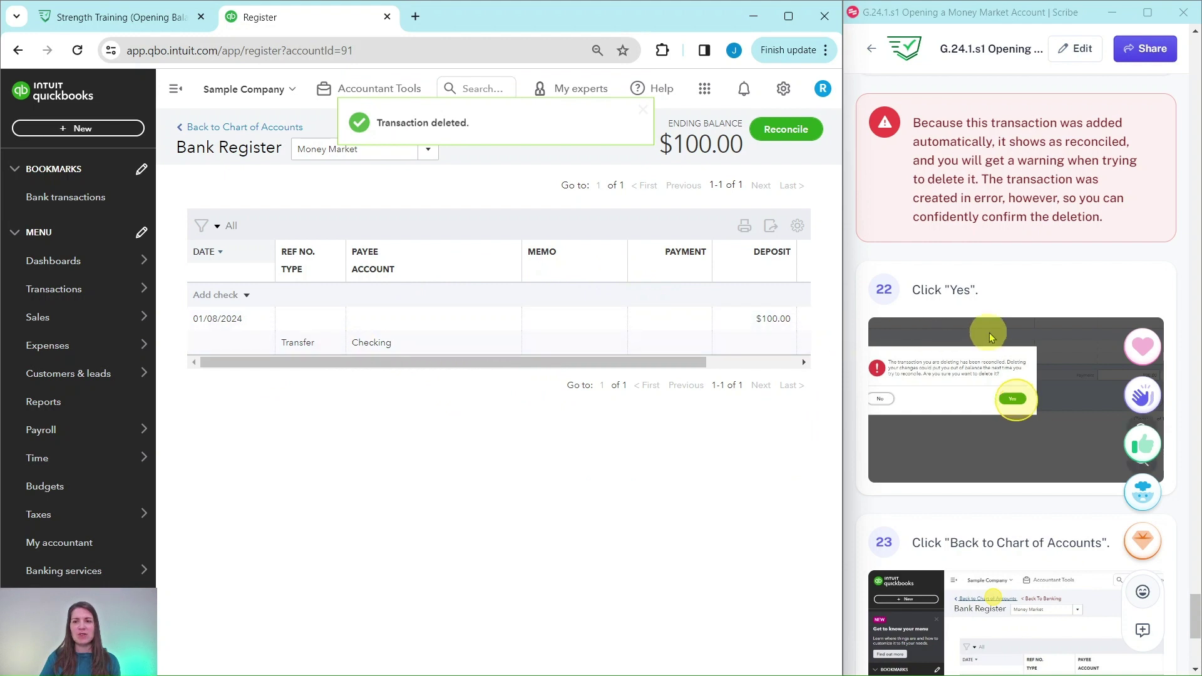
{"action": "scroll", "coordinate": [996, 335], "scroll_direction": "down", "scroll_amount": 5}
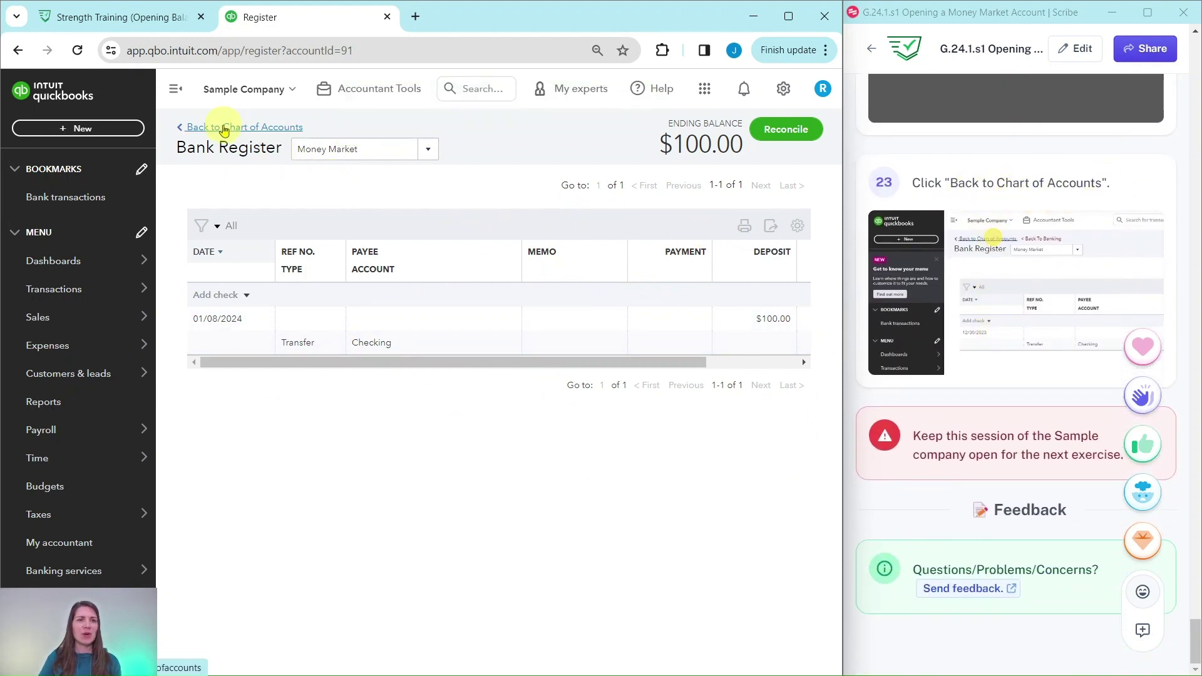
Step: Go back to the Chart of Accounts to see Money Market at $100.00
{"action": "left_click", "coordinate": [224, 127]}
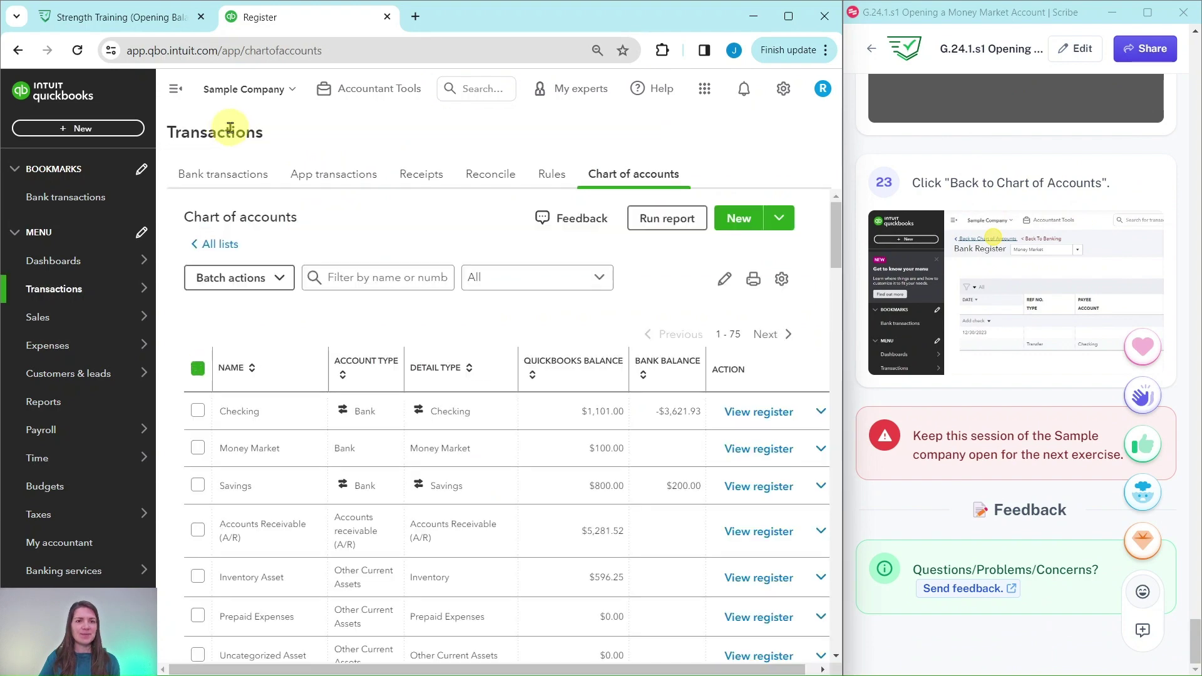